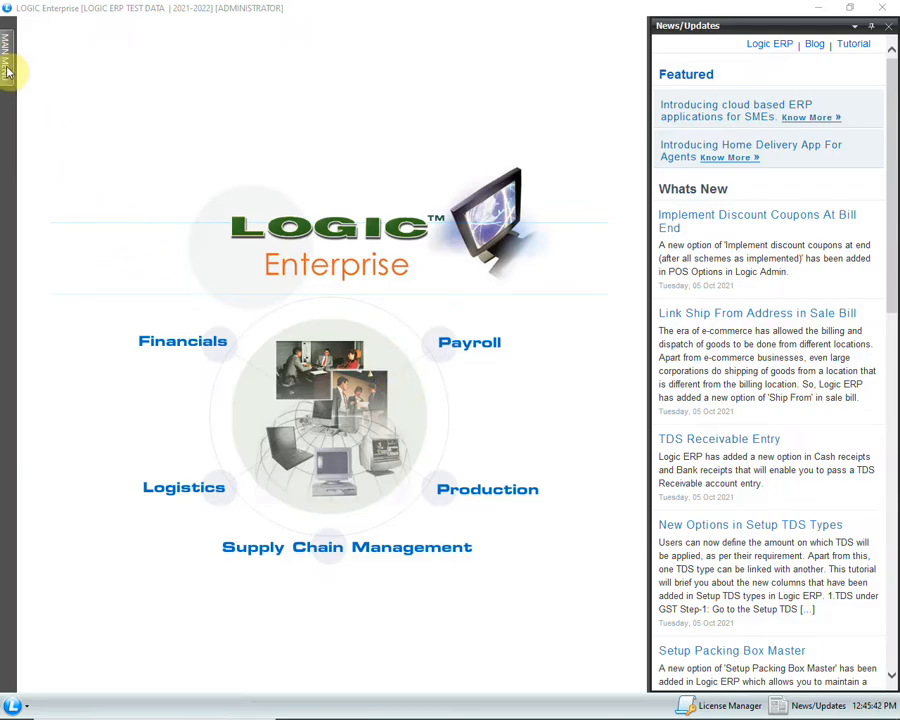
Open the Assembling form from the Inventory functions.
click(7, 70)
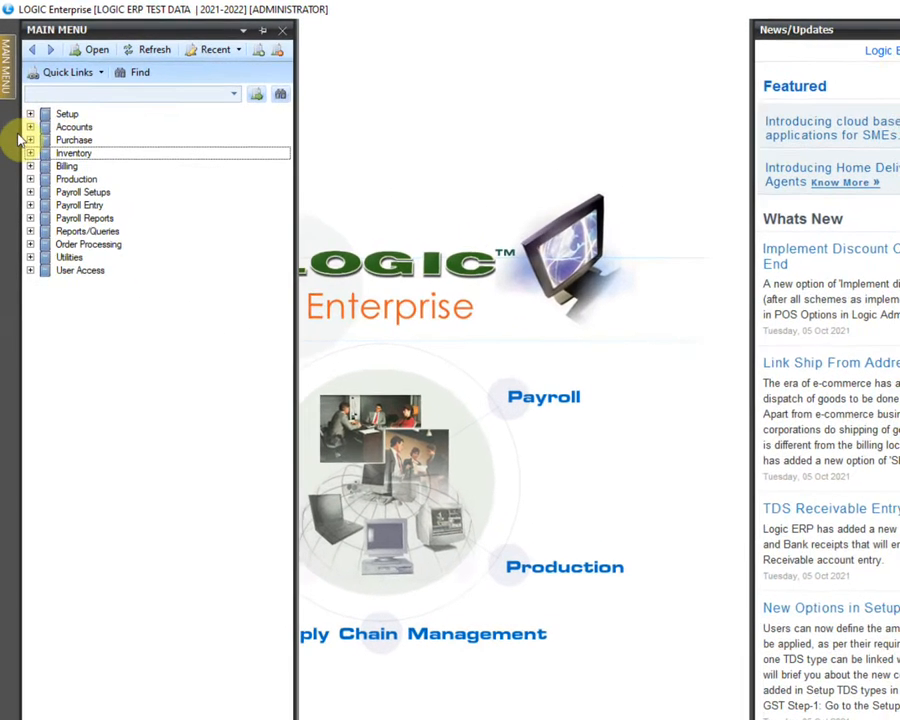
click(33, 167)
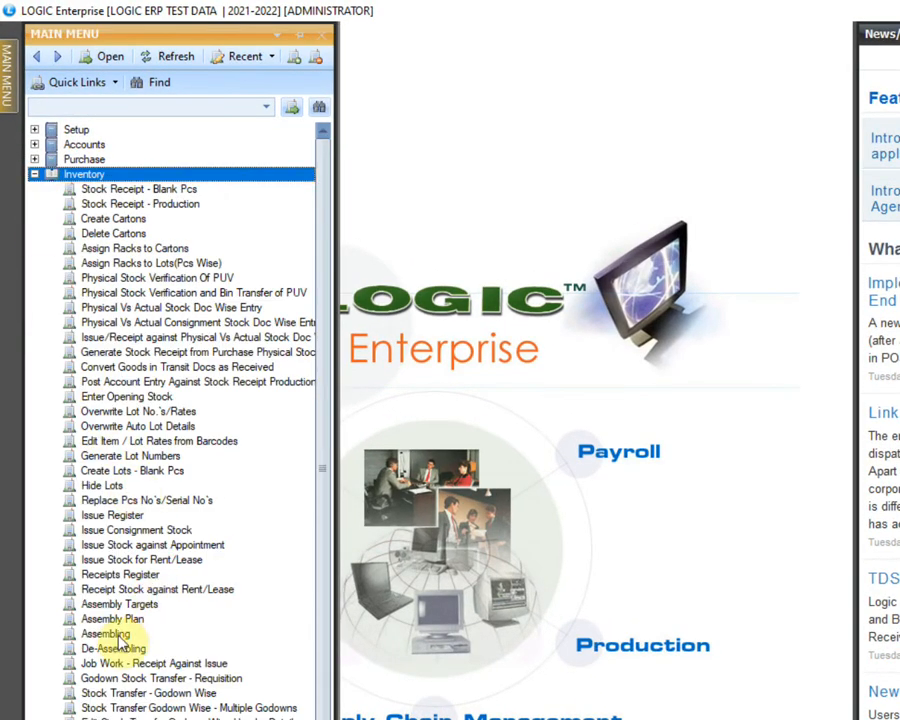
click(117, 636)
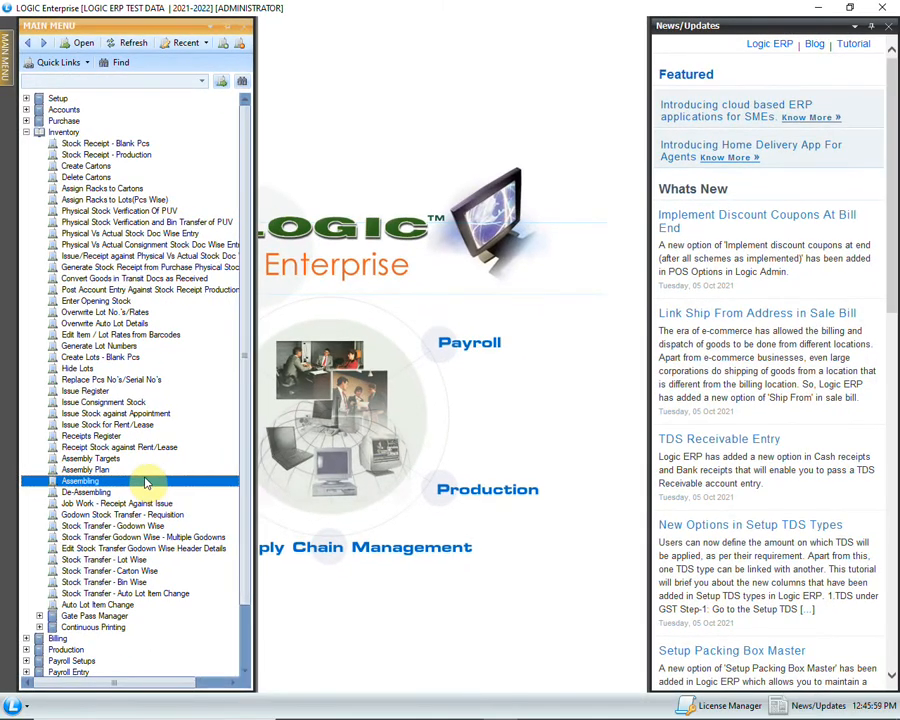
double_click(145, 481)
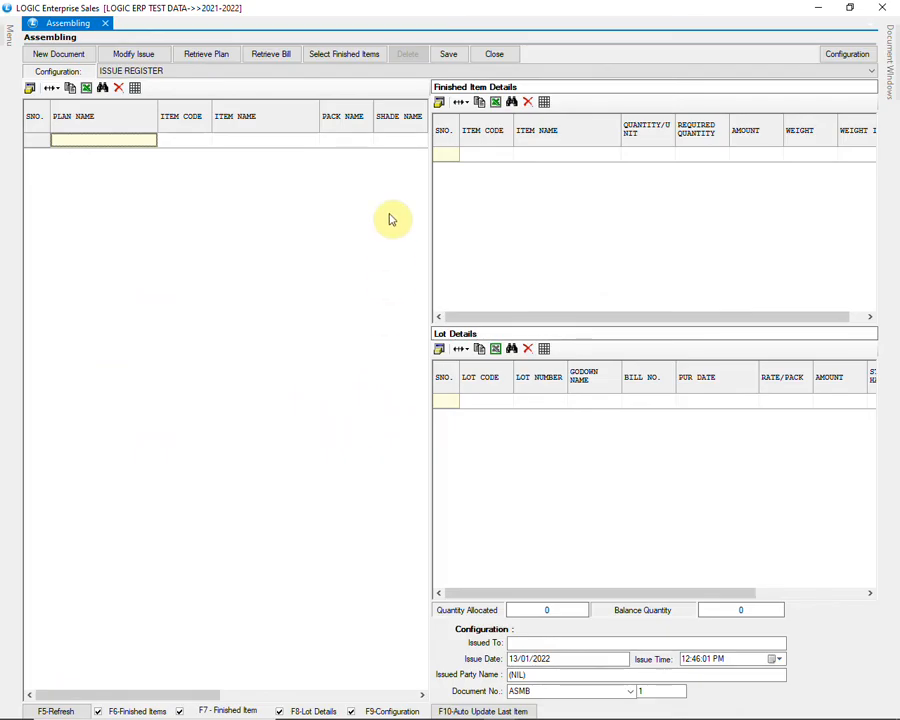
Search the finished items and load IPHONE 12 MINI, 64 GB, as the item to assemble.
click(350, 55)
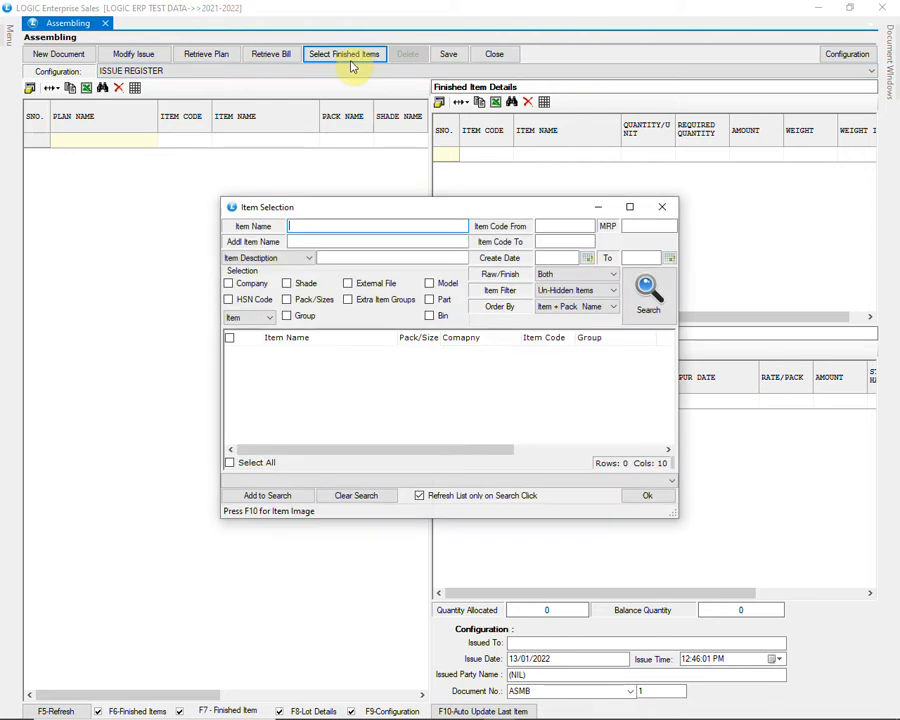
click(550, 274)
click(558, 297)
click(644, 300)
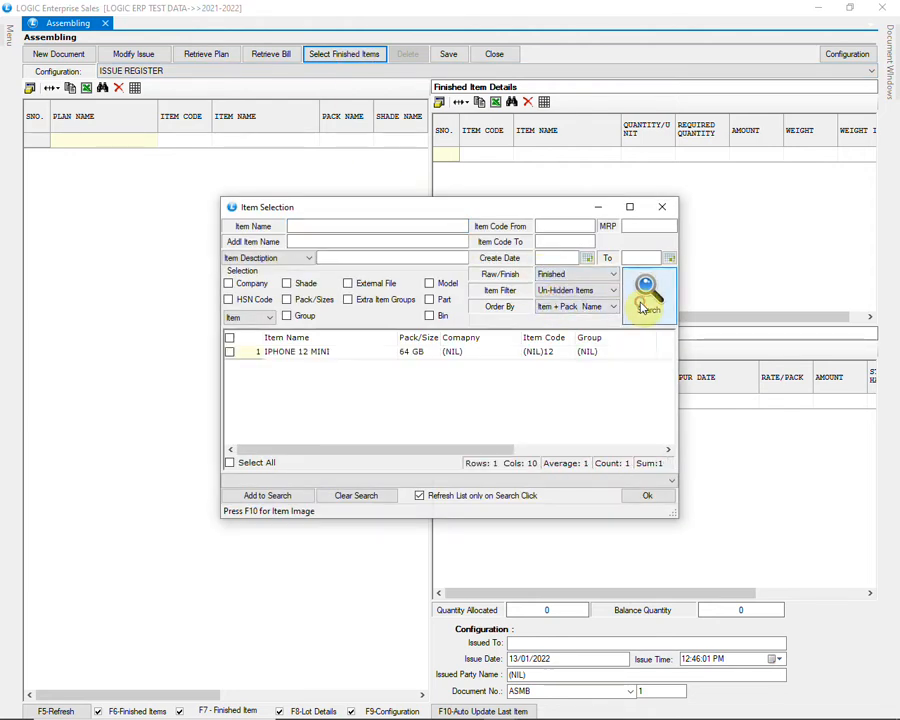
click(291, 357)
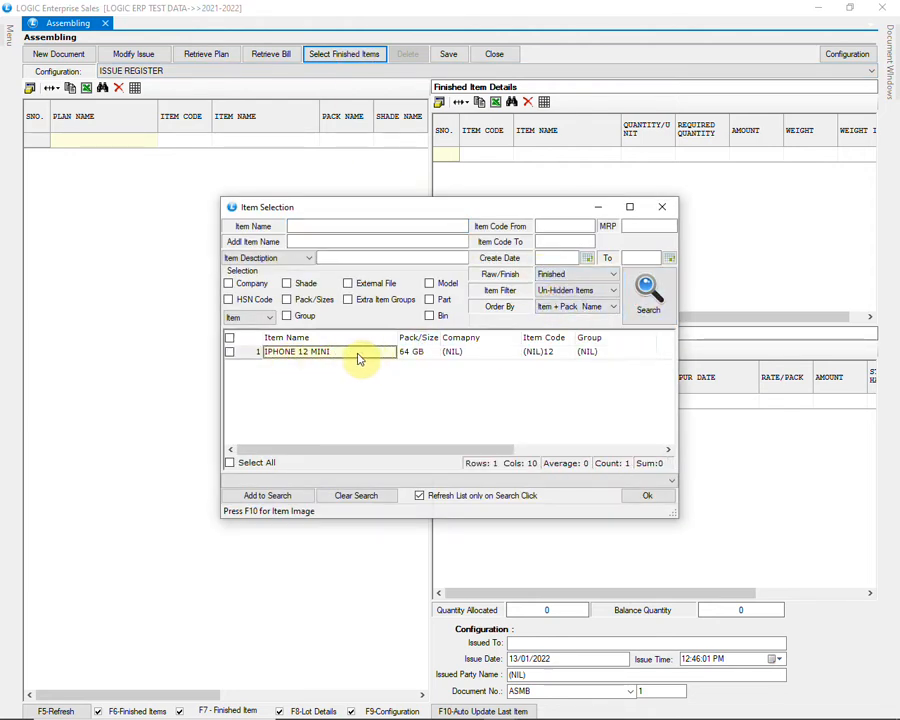
click(234, 354)
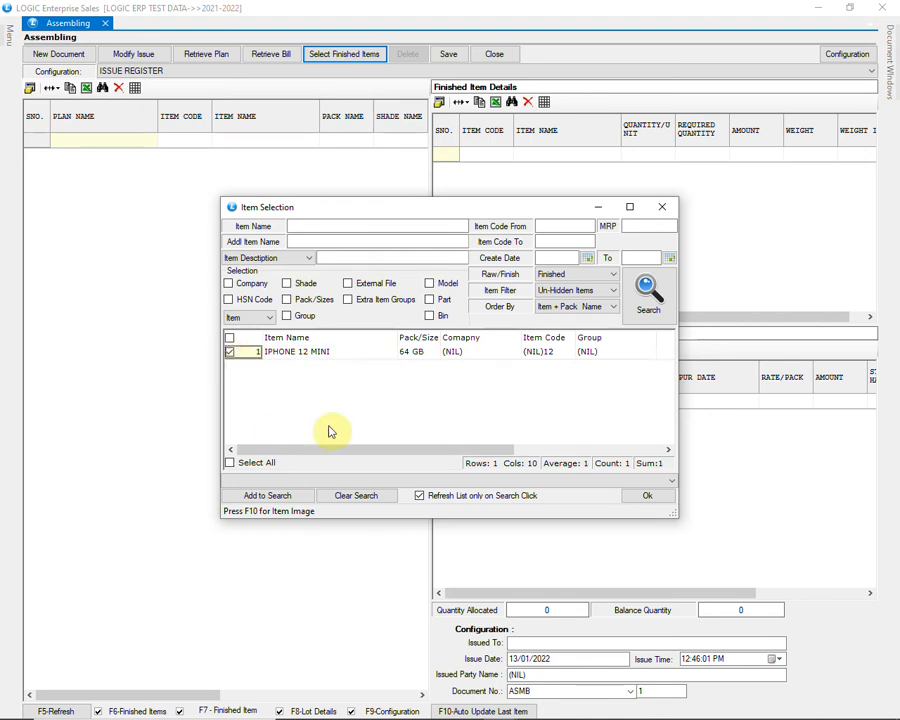
click(645, 496)
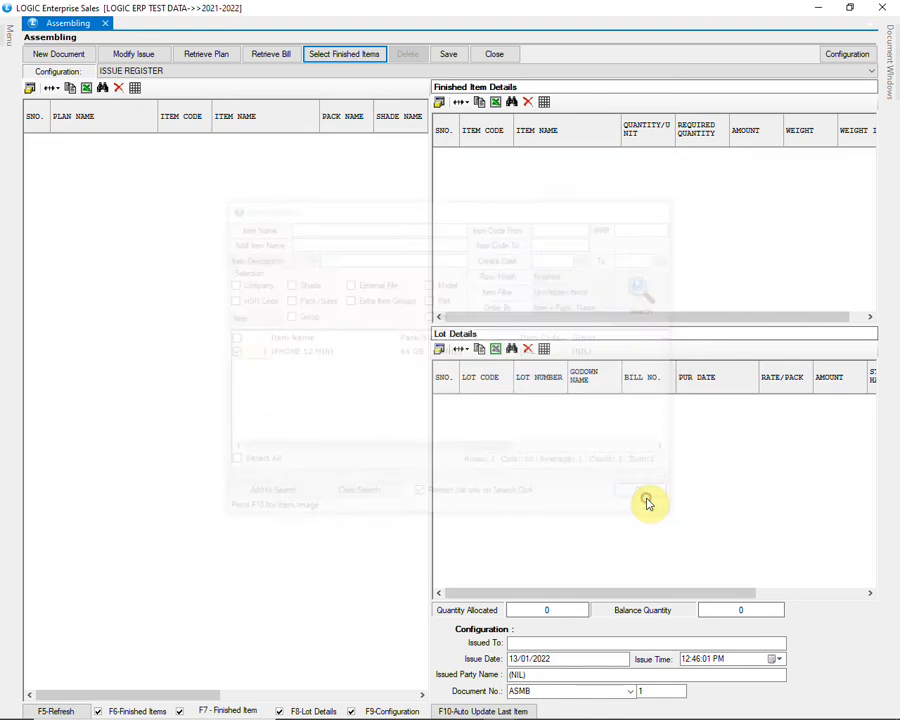
Select the MOBILE SET component, enter the recipient's name as Issued To, save the assembling document and close the form.
click(563, 184)
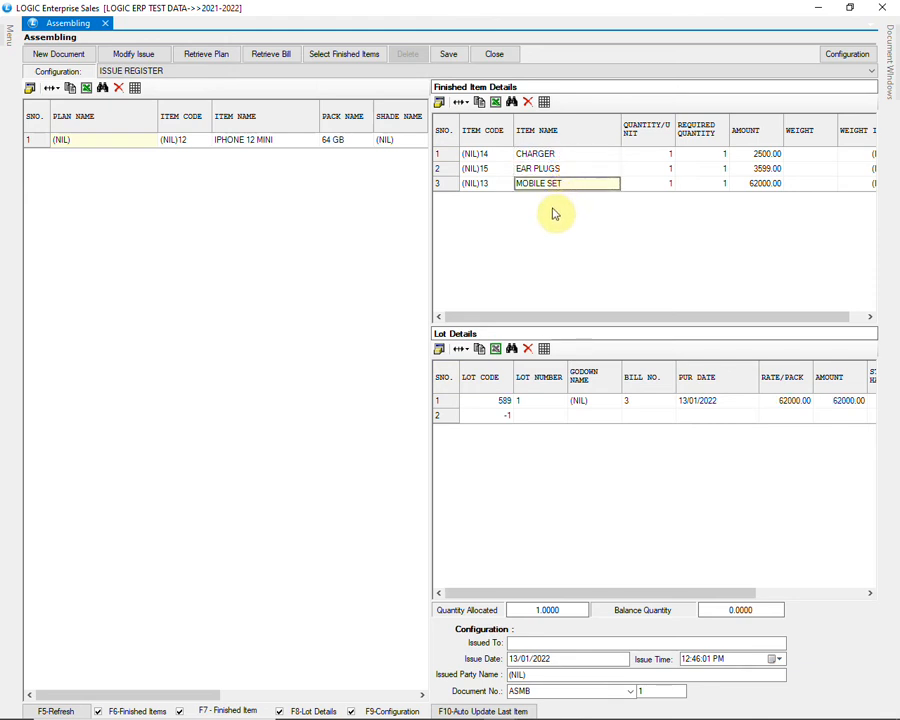
click(521, 644)
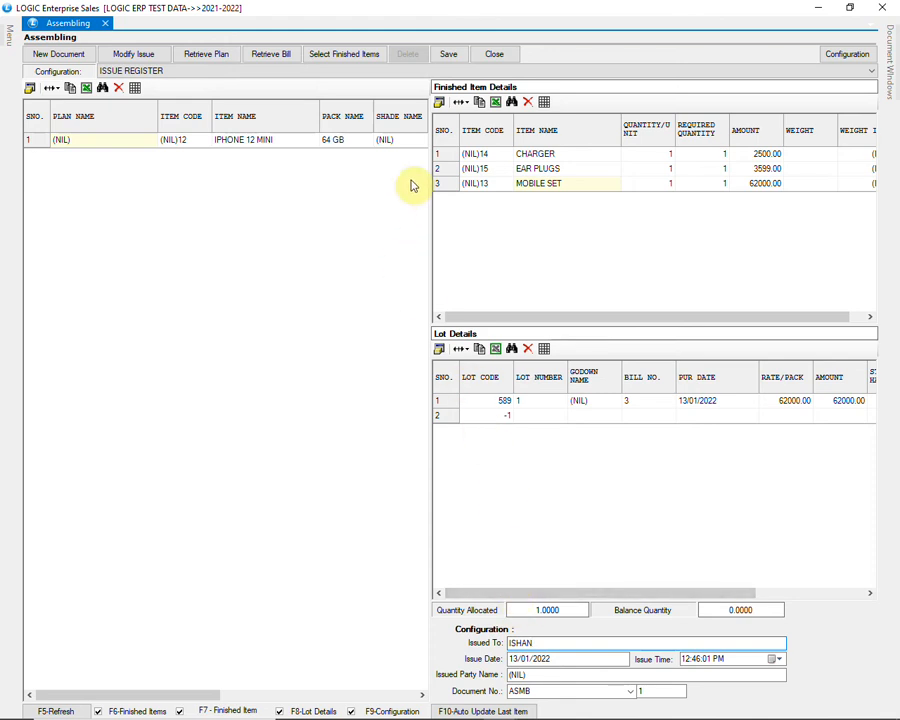
click(450, 56)
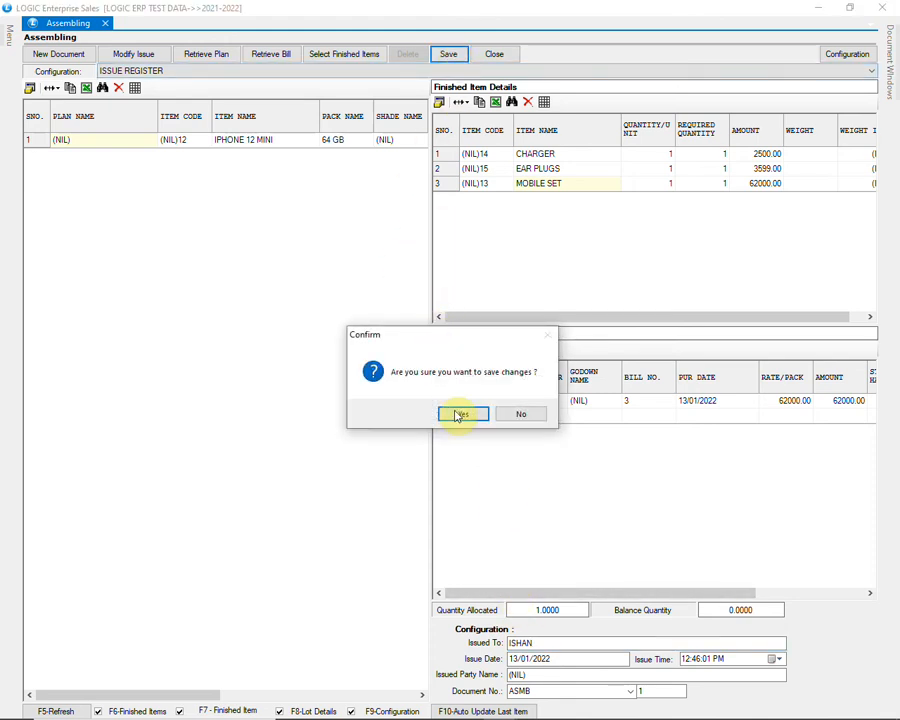
click(456, 414)
click(457, 414)
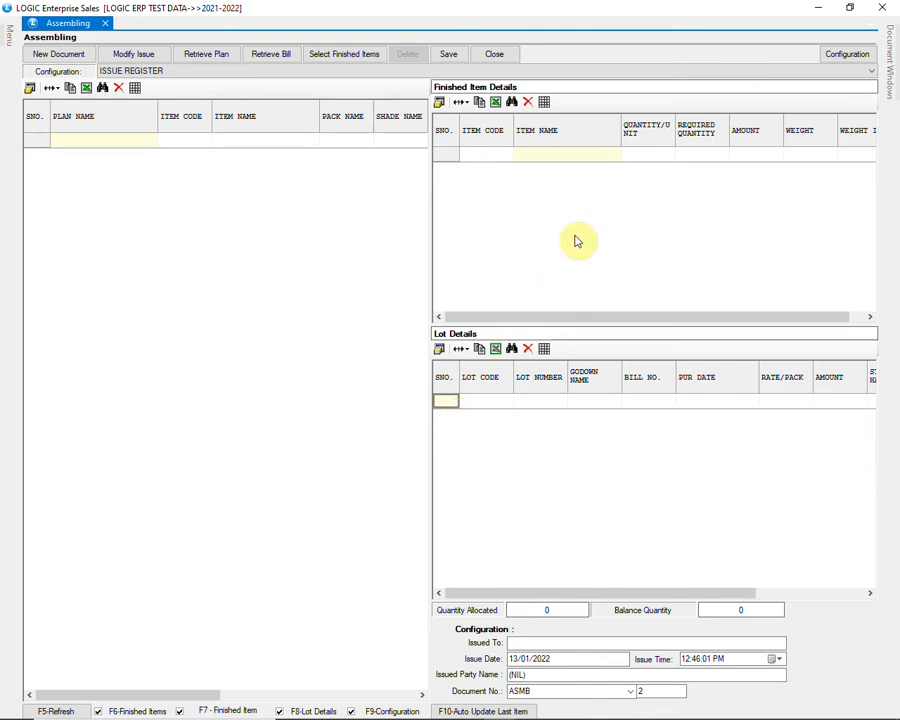
click(882, 8)
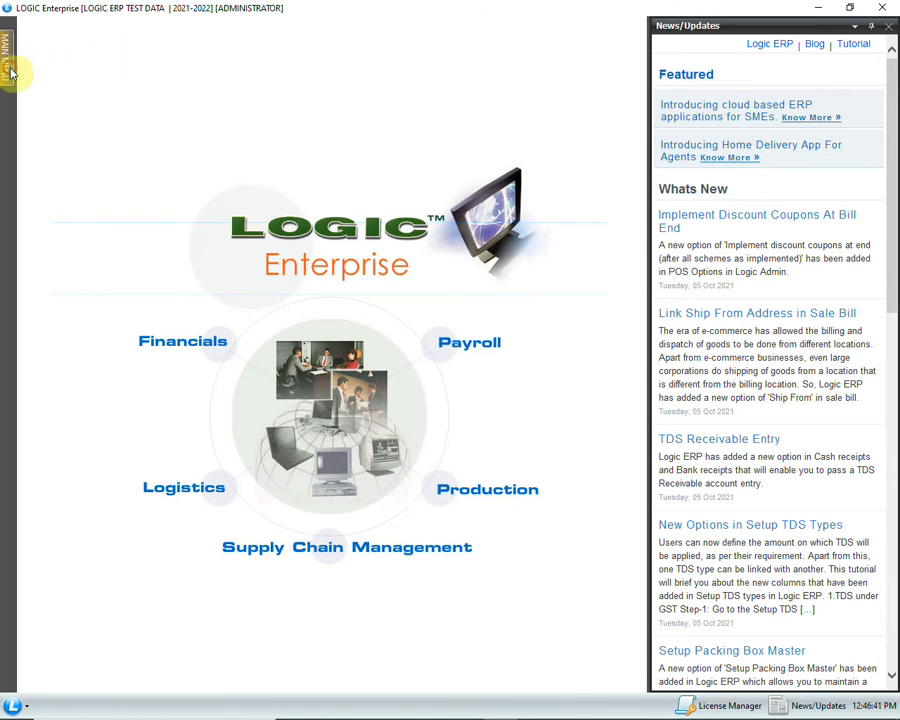
Open the Stock Query report from the stock reports and choose the PRODUCT WISE STOCK AND SALE configuration.
mouse_move(7, 52)
click(60, 179)
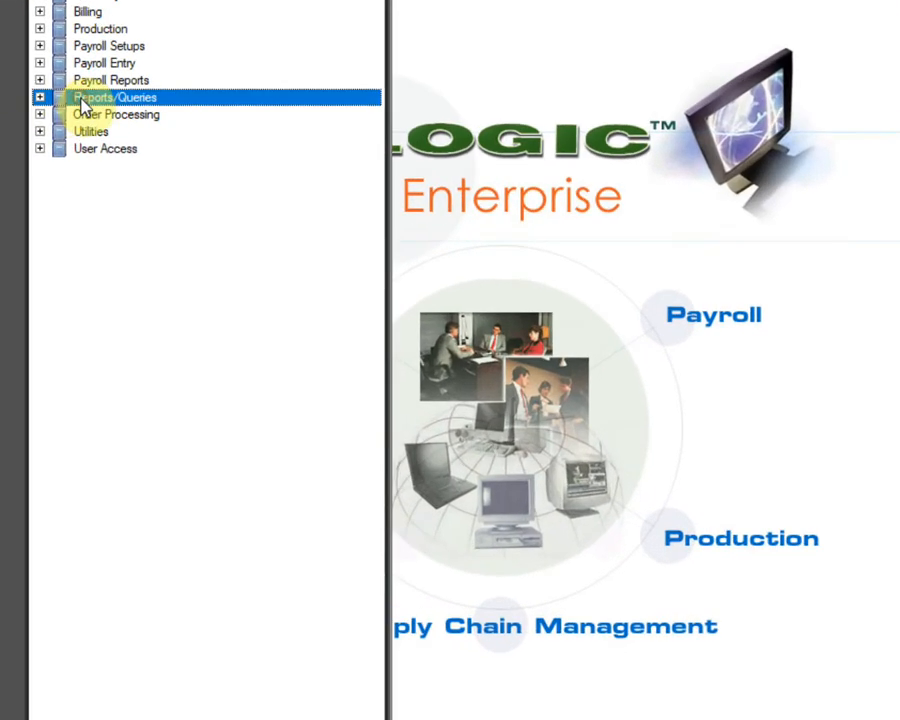
click(30, 178)
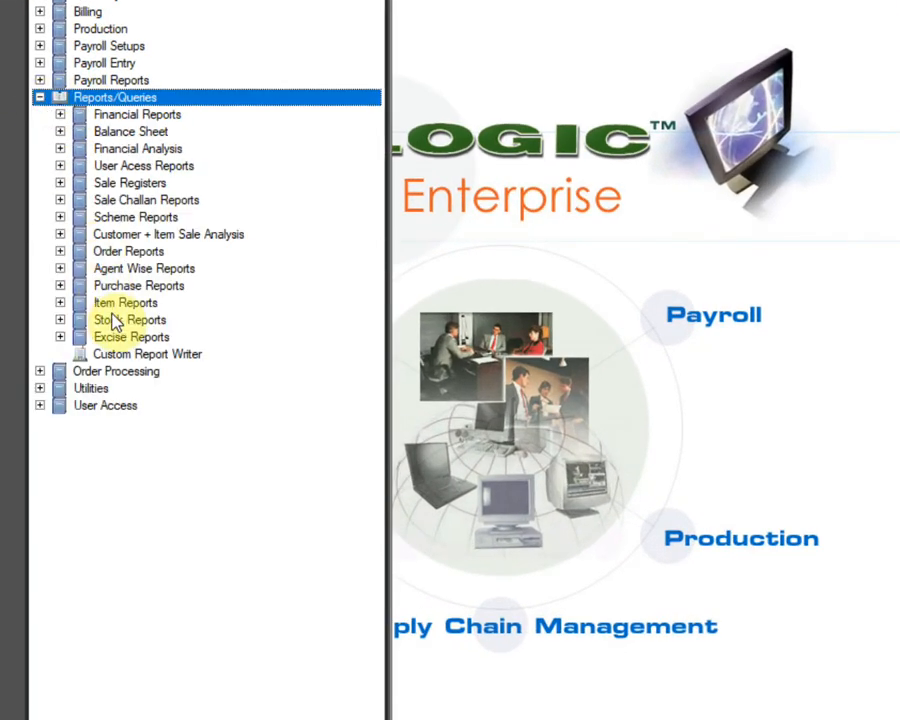
click(62, 320)
click(60, 321)
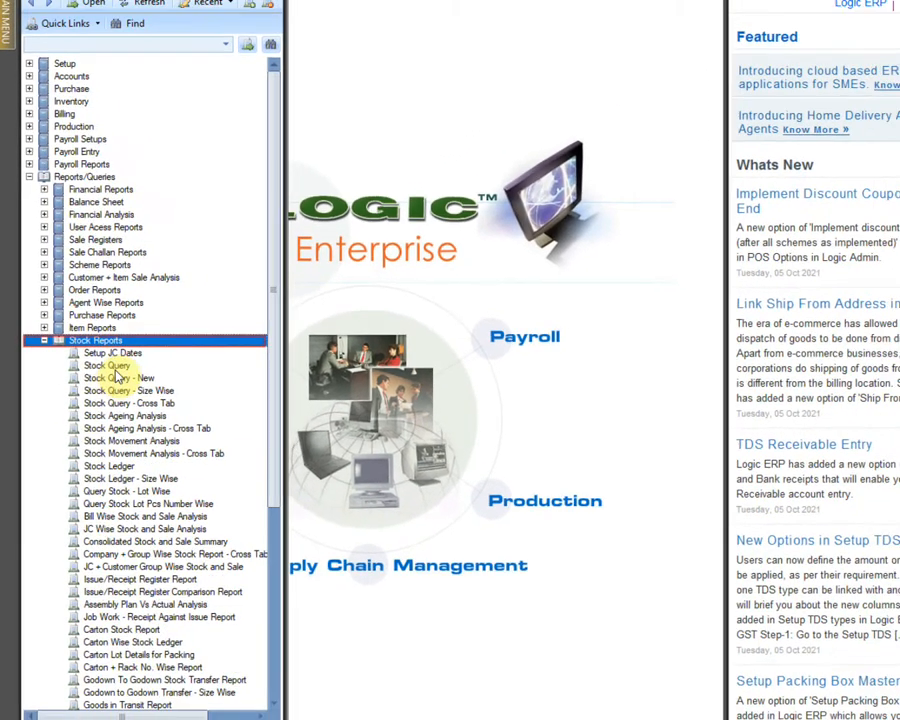
double_click(115, 368)
click(292, 100)
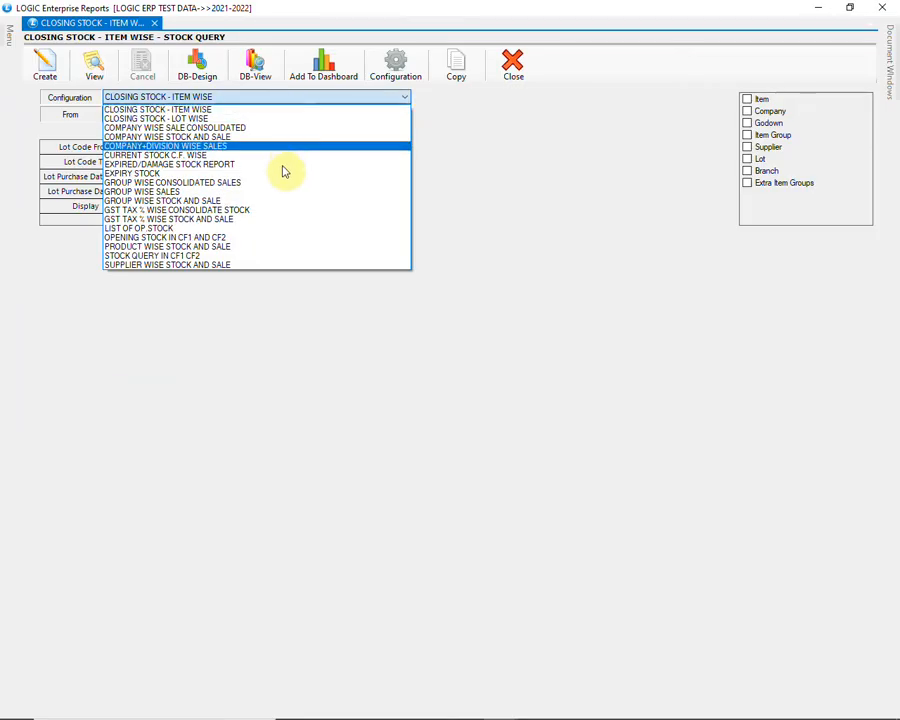
click(283, 248)
Filter the report by item and add the raw items CHARGER, EAR PLUGS and MOBILE SET to the search.
click(747, 100)
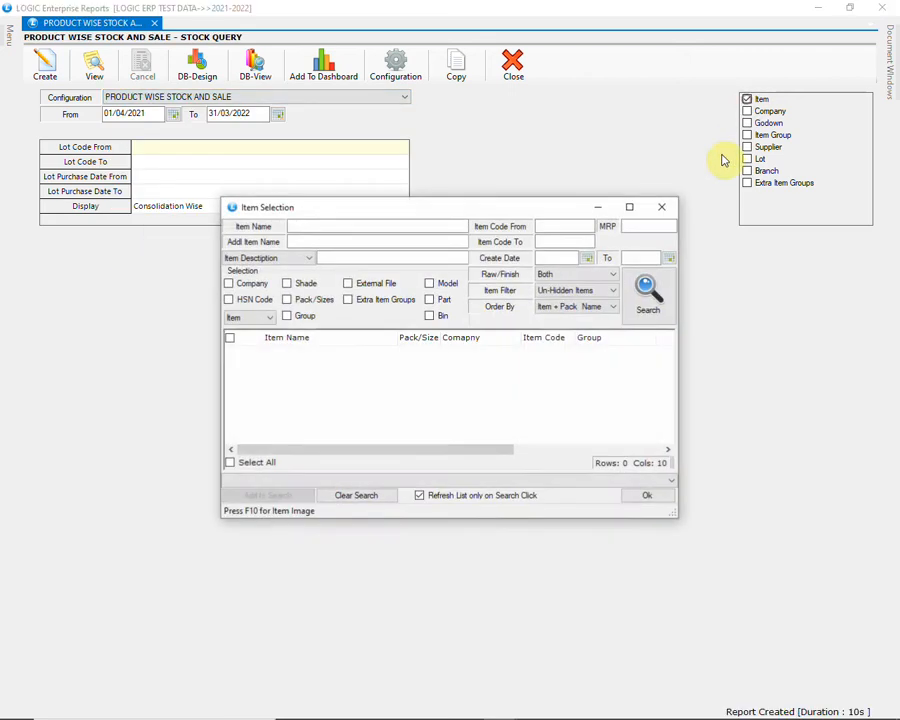
click(561, 275)
click(556, 292)
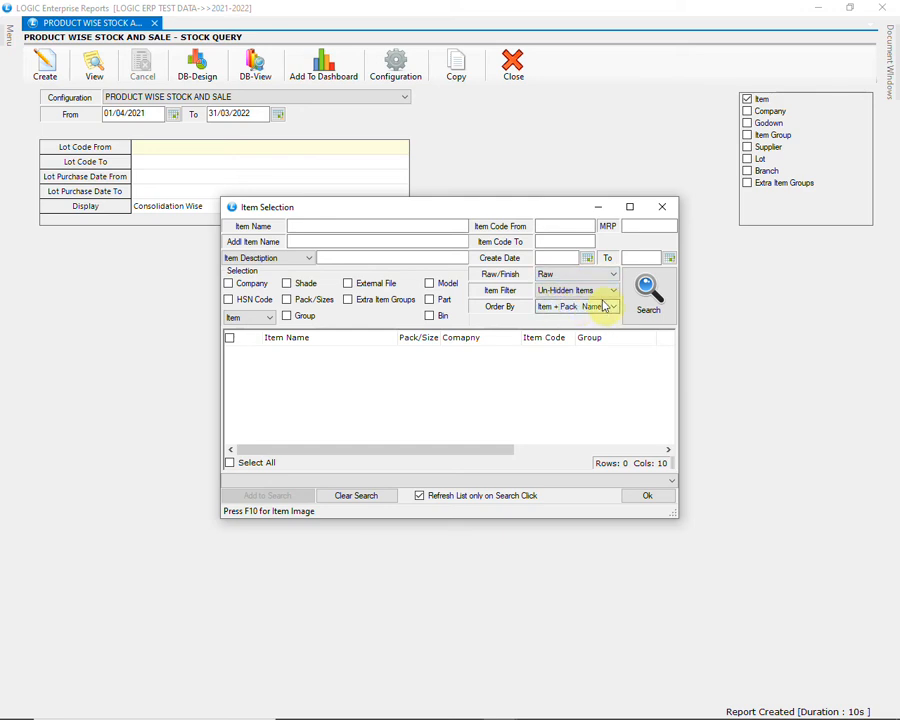
click(633, 298)
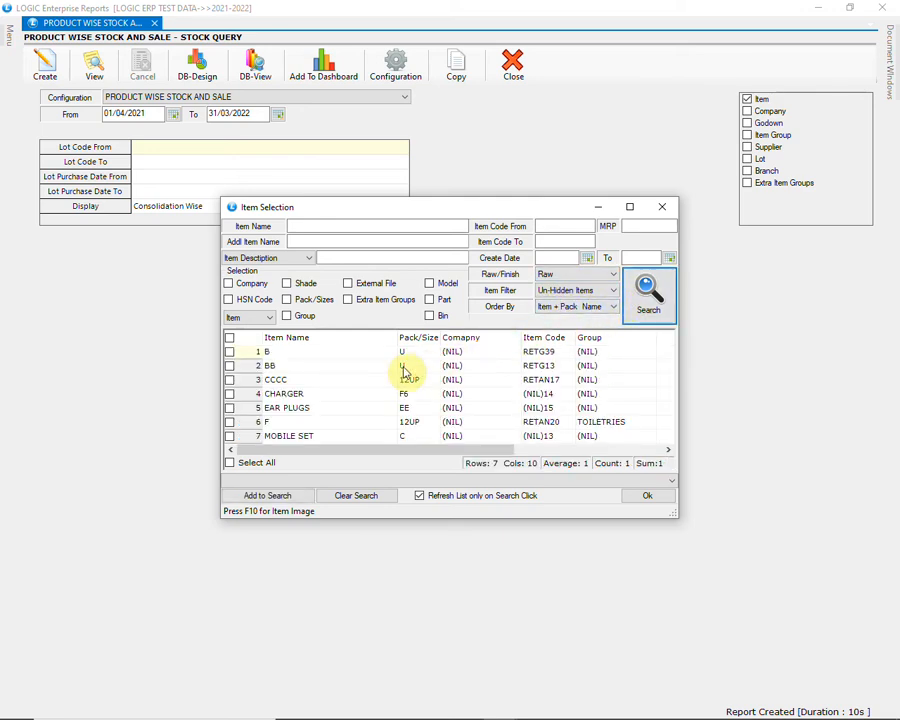
click(233, 396)
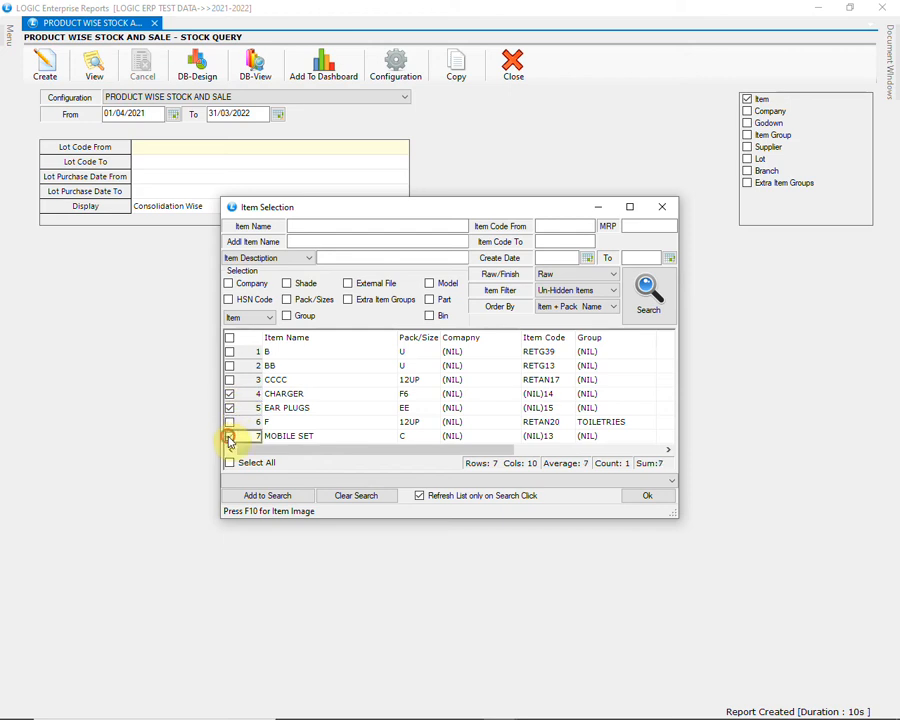
click(231, 437)
click(257, 496)
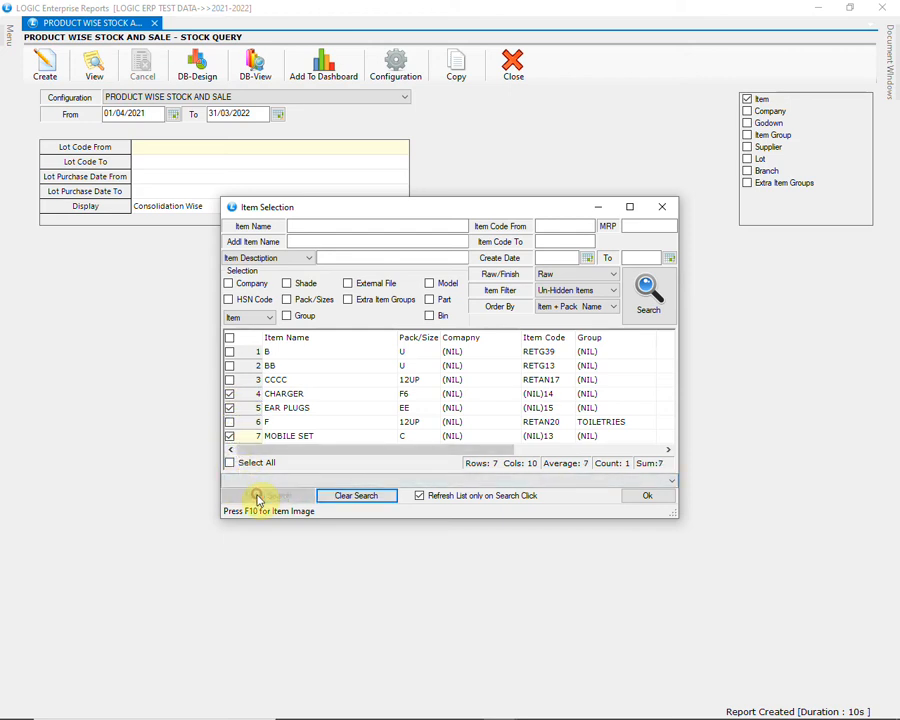
Search the finished items for IPHO, add IPHONE 12 MINI to the search and confirm the item selection.
click(547, 278)
click(556, 296)
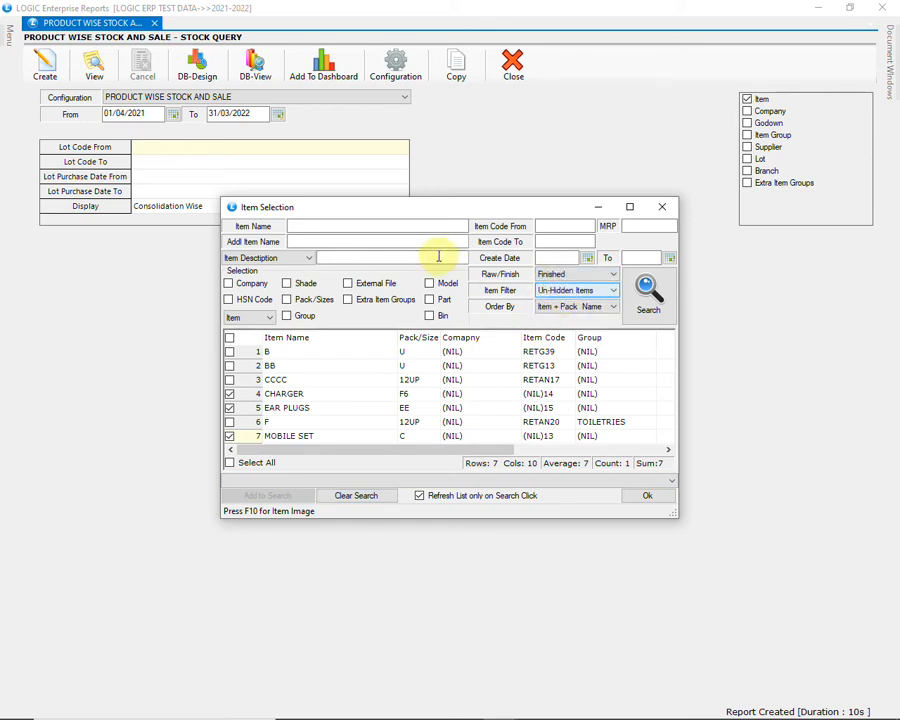
click(424, 226)
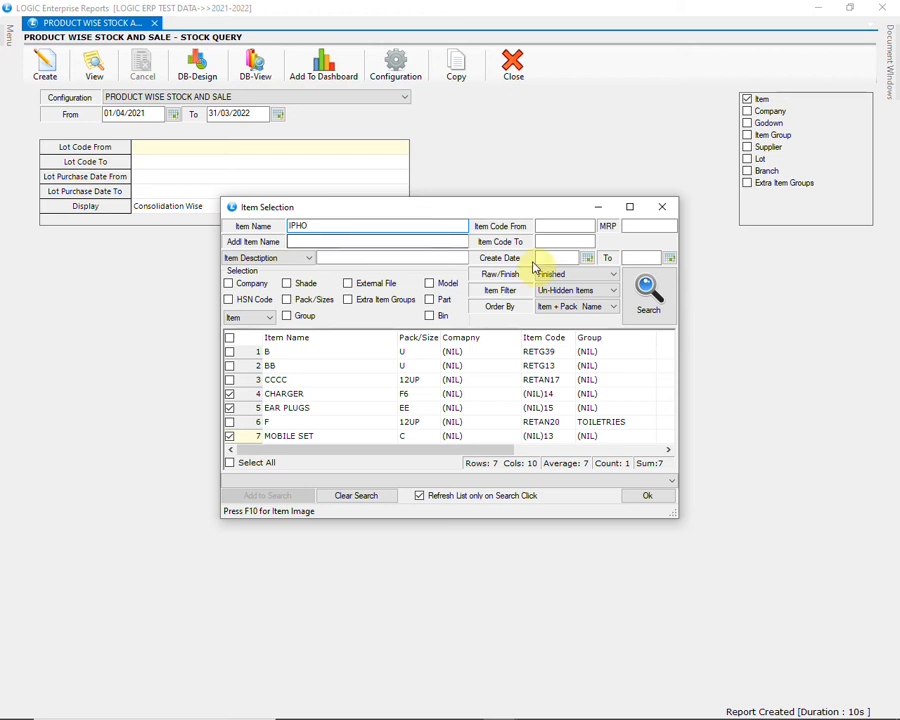
click(646, 292)
click(230, 352)
click(256, 495)
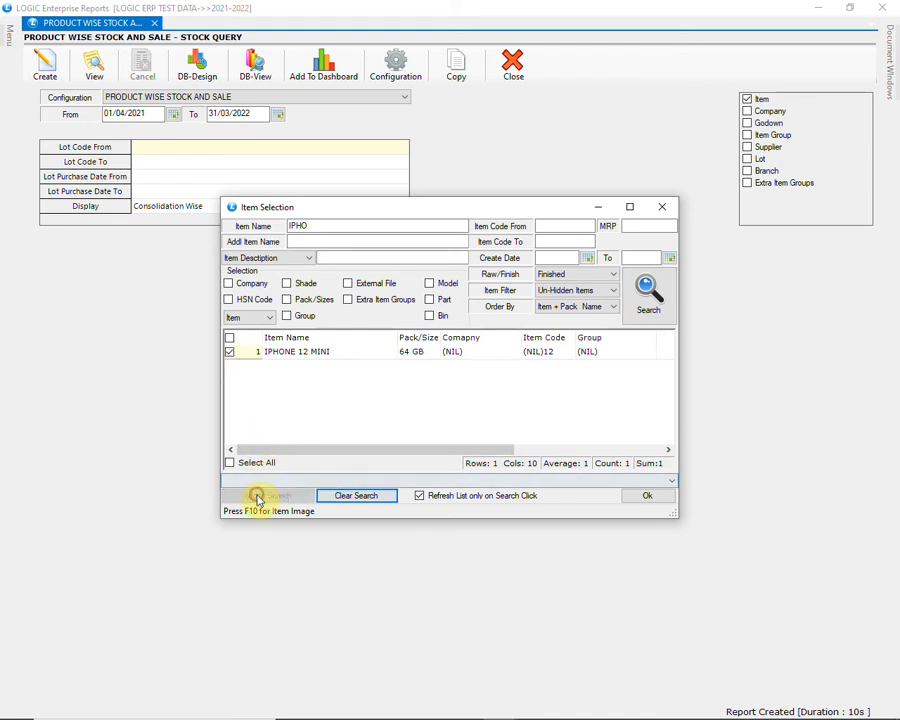
click(625, 498)
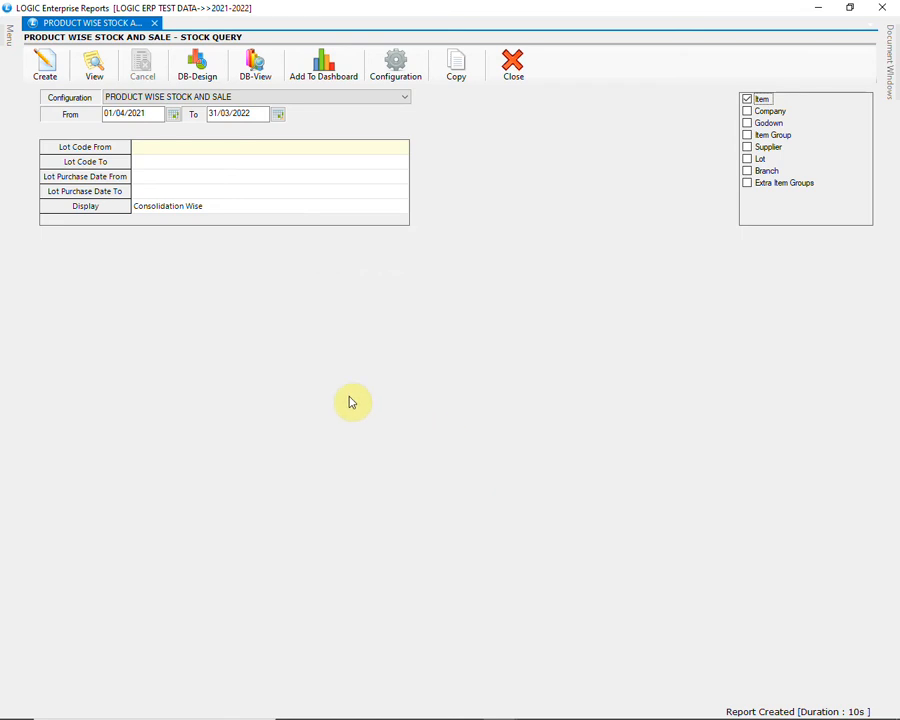
Create the stock report, check the raw items' issues and closing stock and IPHONE 12 MINI's receipts and closing stock, and close it.
click(45, 64)
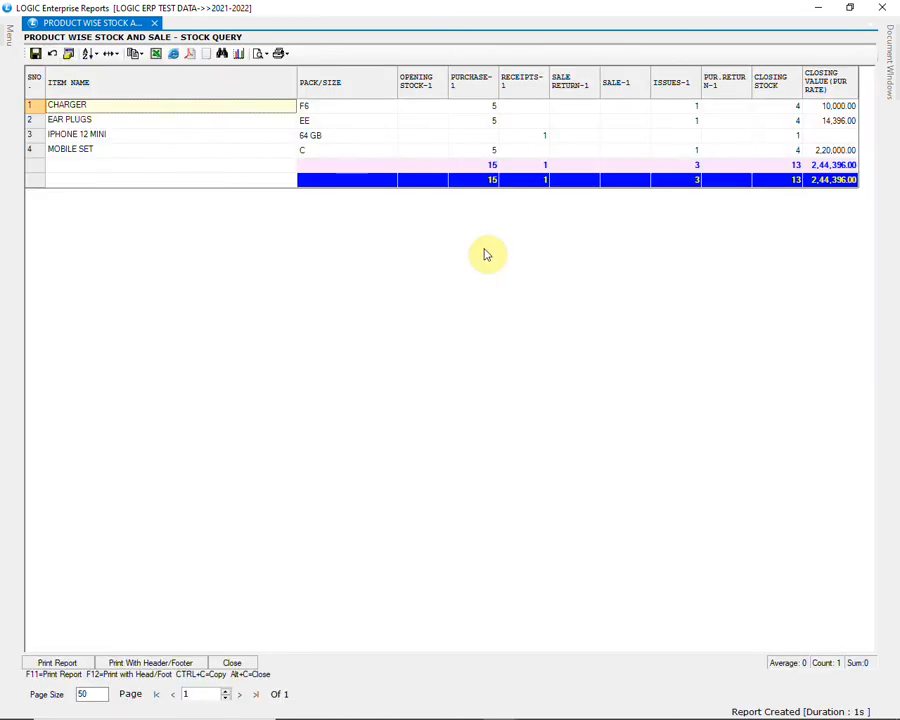
click(680, 106)
click(683, 118)
click(686, 152)
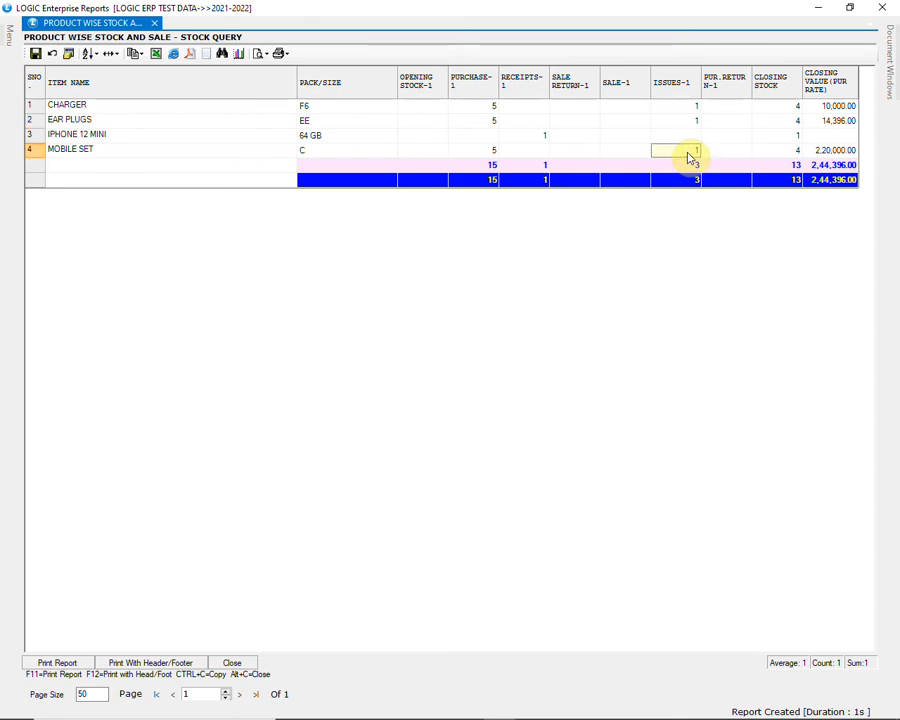
click(784, 107)
click(783, 121)
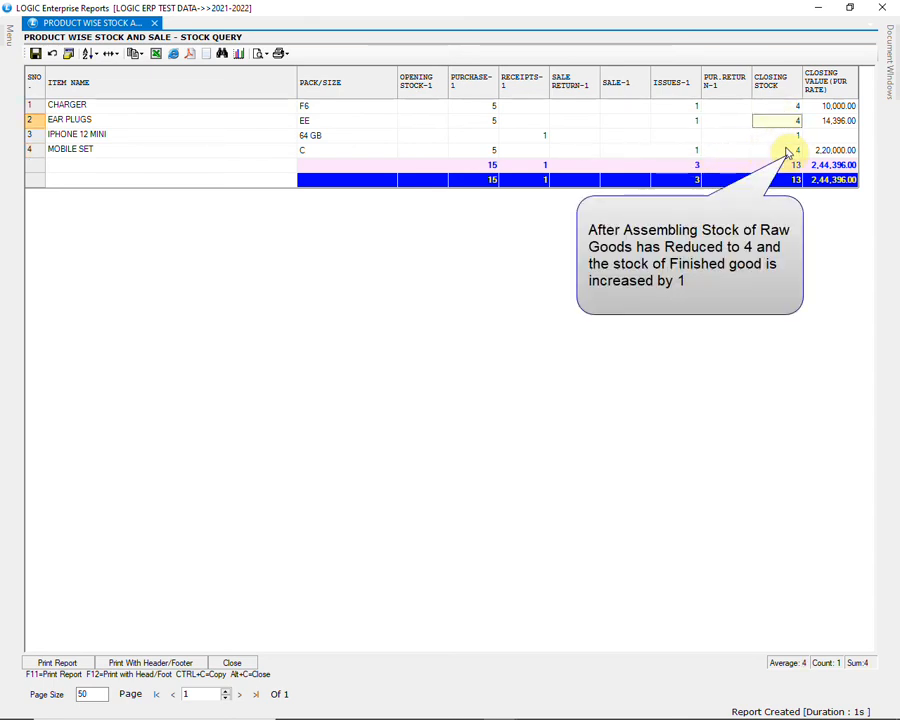
click(788, 151)
click(225, 136)
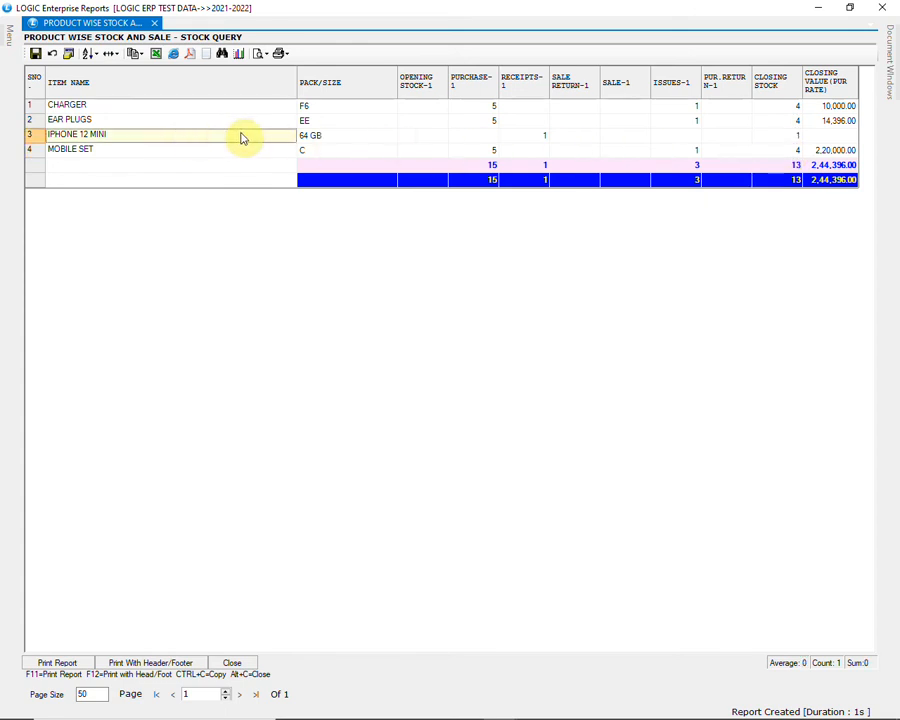
click(537, 136)
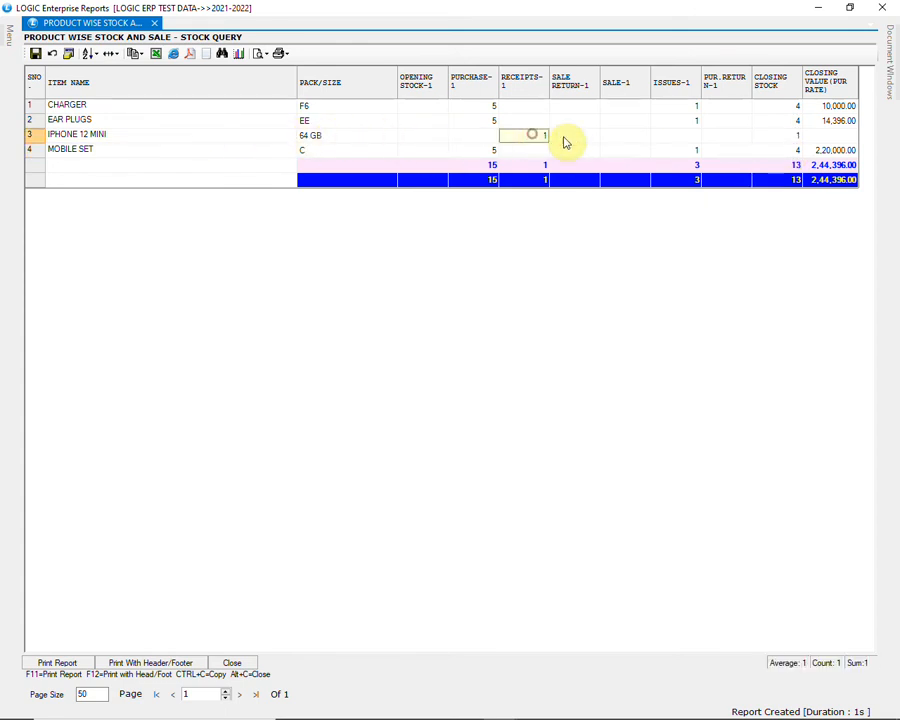
click(772, 136)
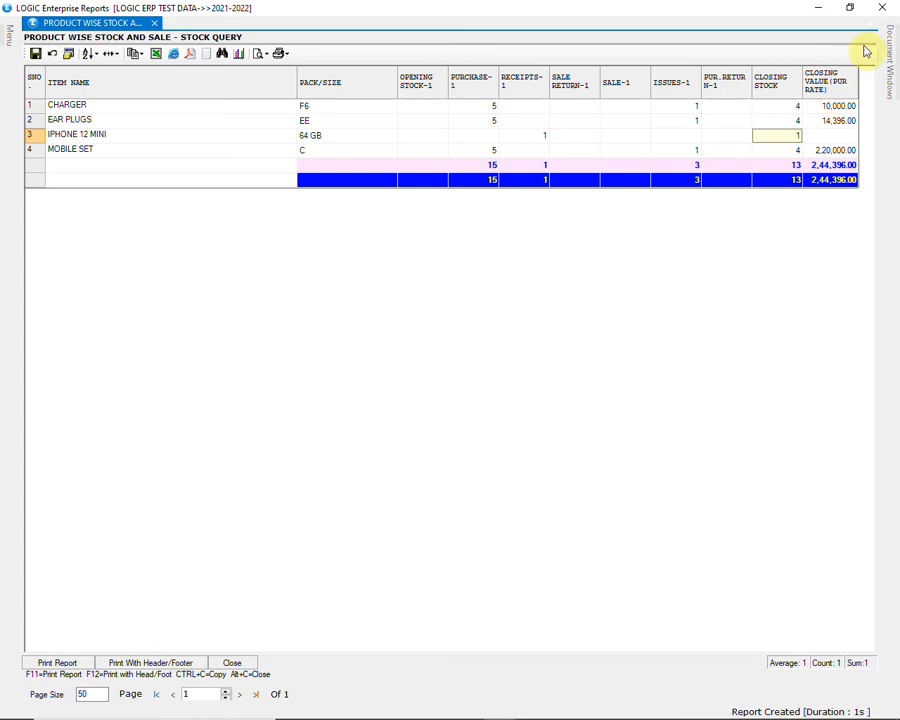
click(878, 11)
Open the De-Assembling entry form from the inventory functions.
mouse_move(12, 78)
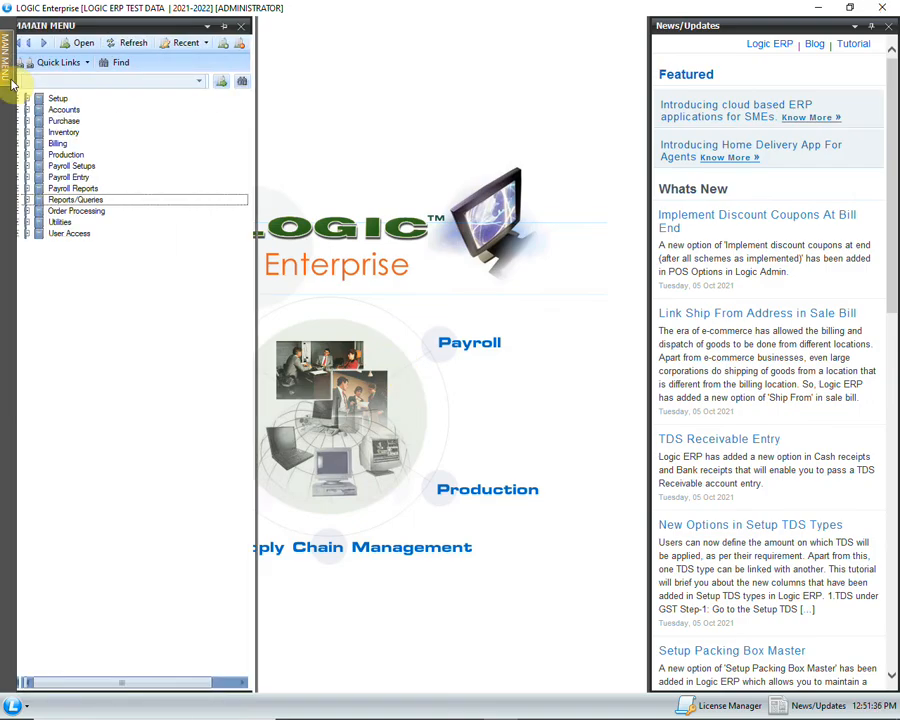
click(27, 132)
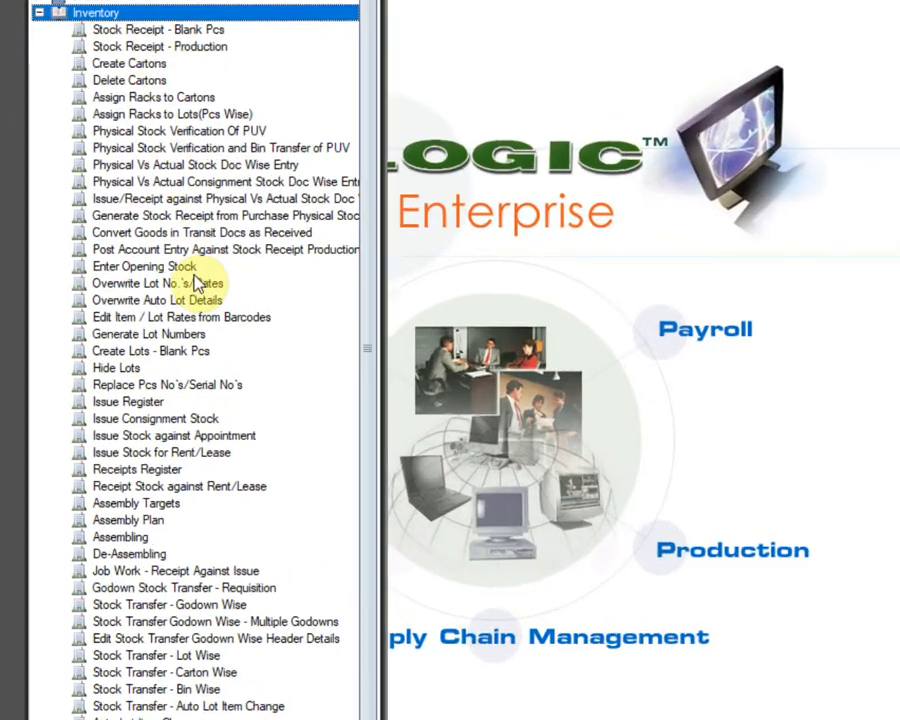
click(152, 555)
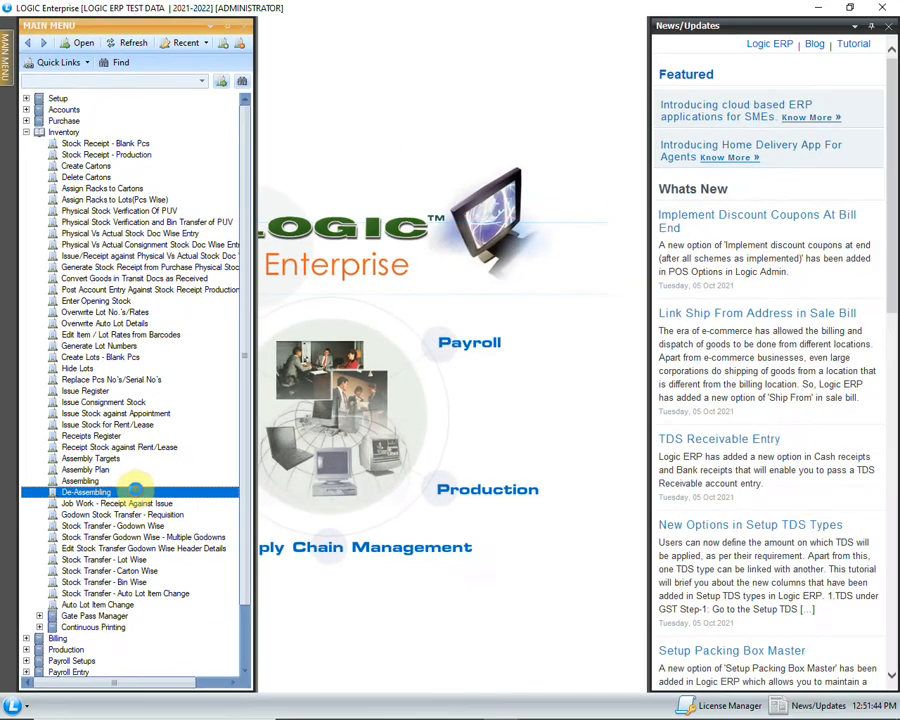
double_click(135, 490)
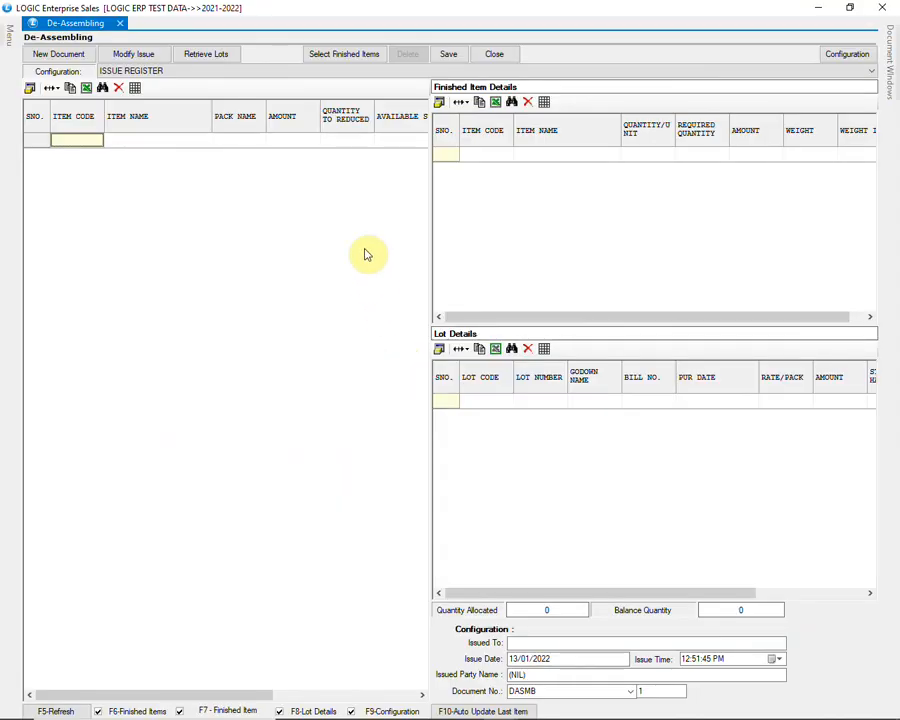
Search the finished items for IPHO and select IPHONE 12 MINI as the item for de-assembling.
click(353, 59)
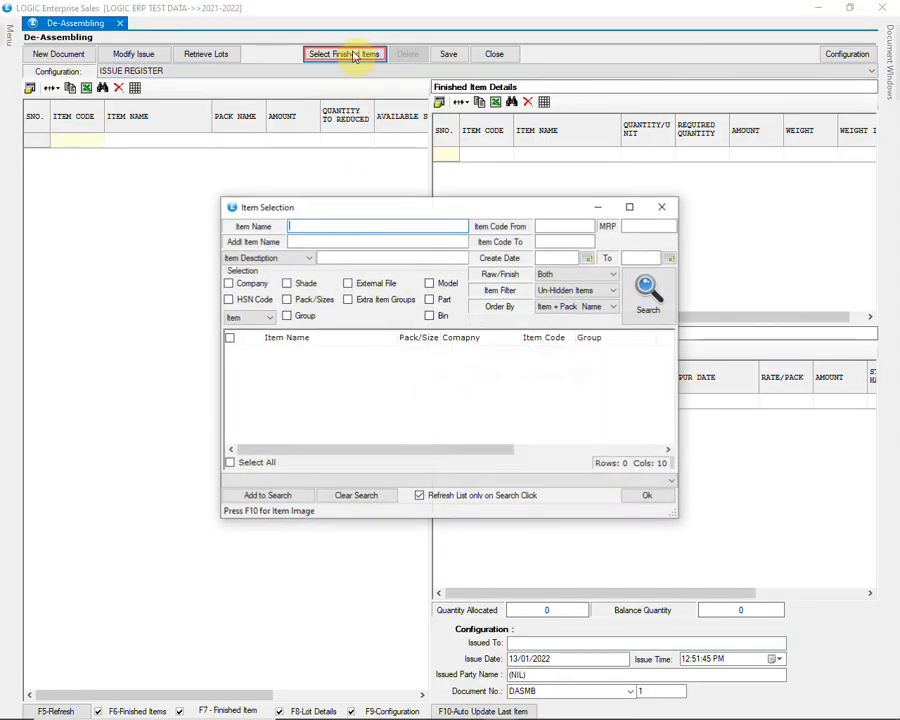
click(542, 275)
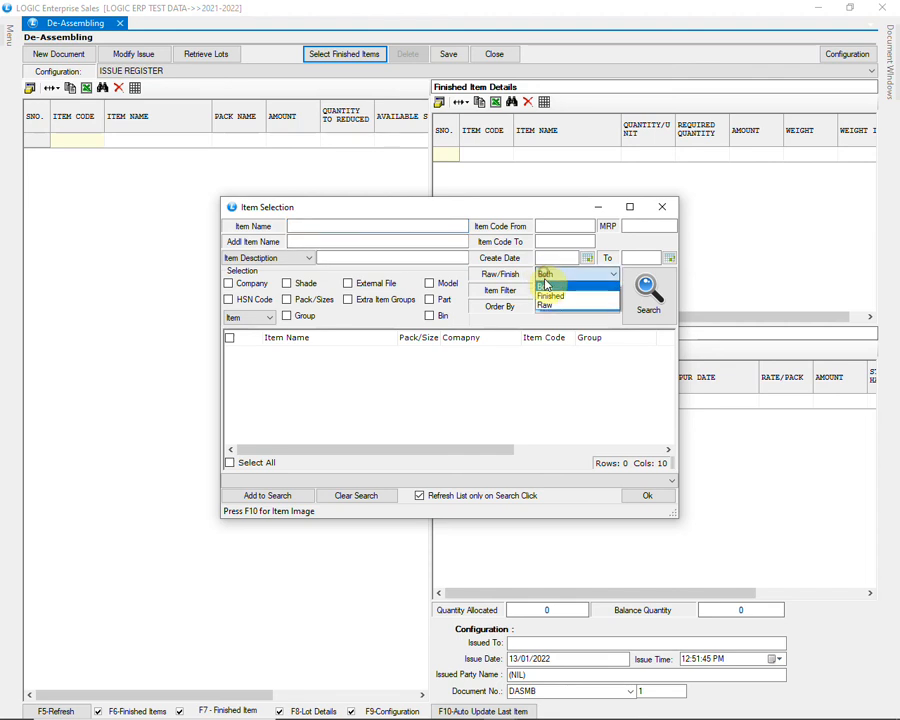
click(546, 290)
click(431, 228)
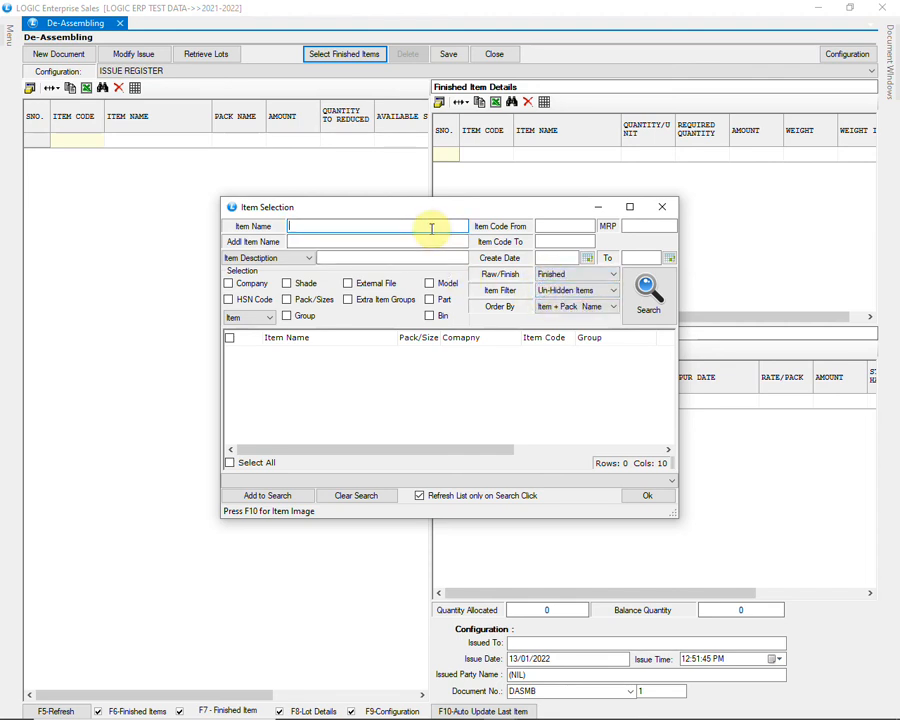
text(IPHO)
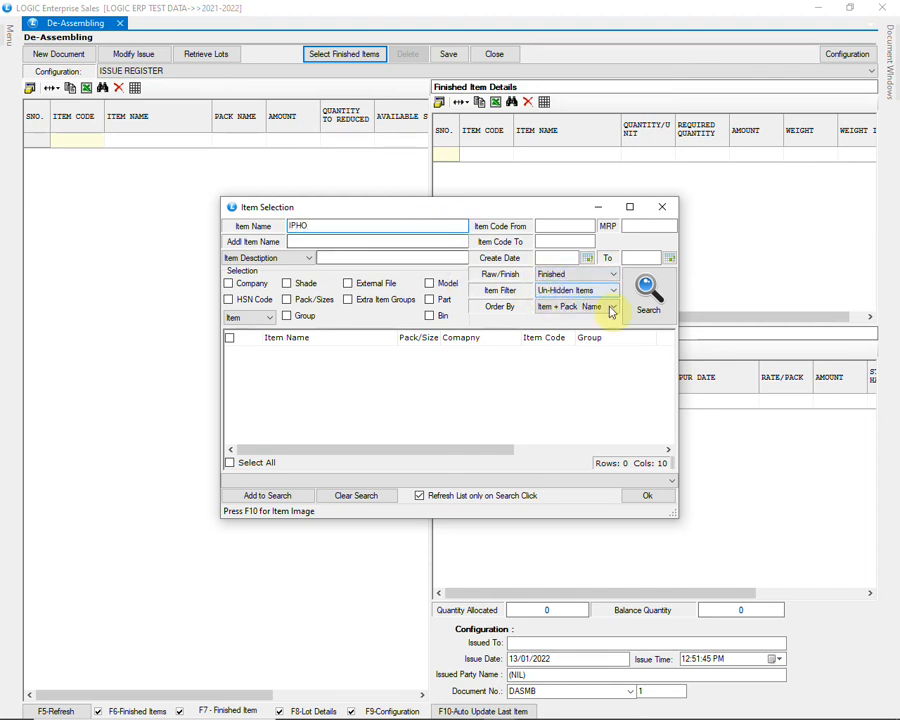
click(647, 297)
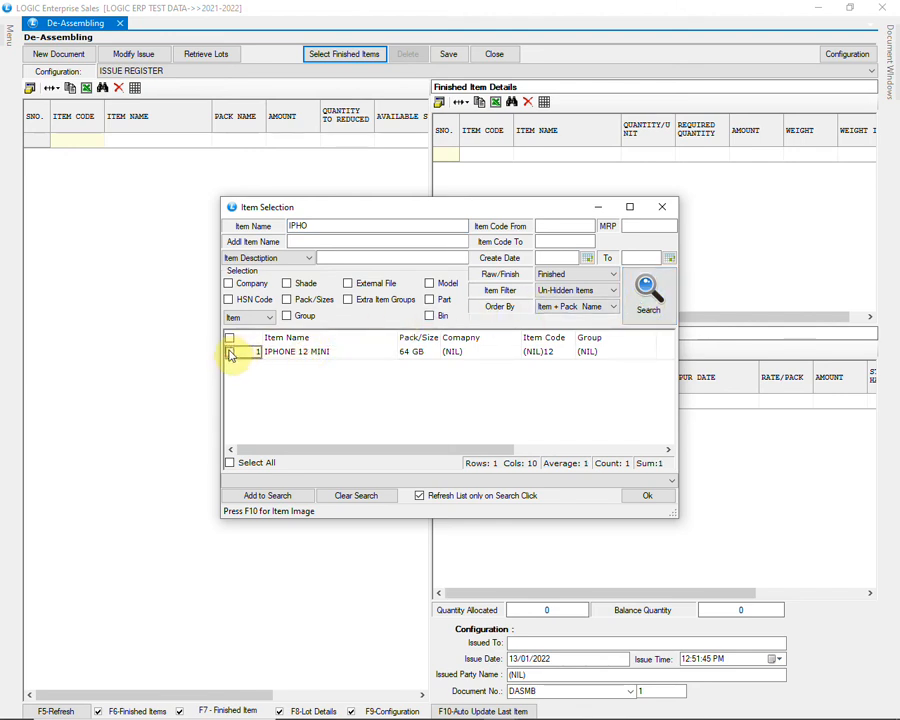
click(647, 497)
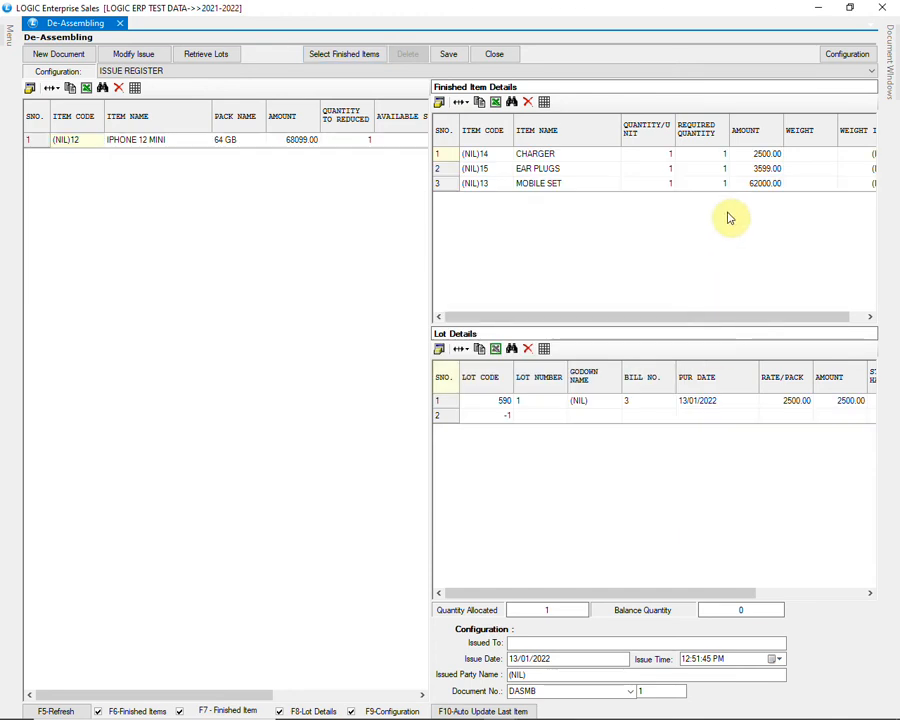
Review the MOBILE SET lot details, enter DA as Issued To, save the de-assembling document and close the form.
click(707, 184)
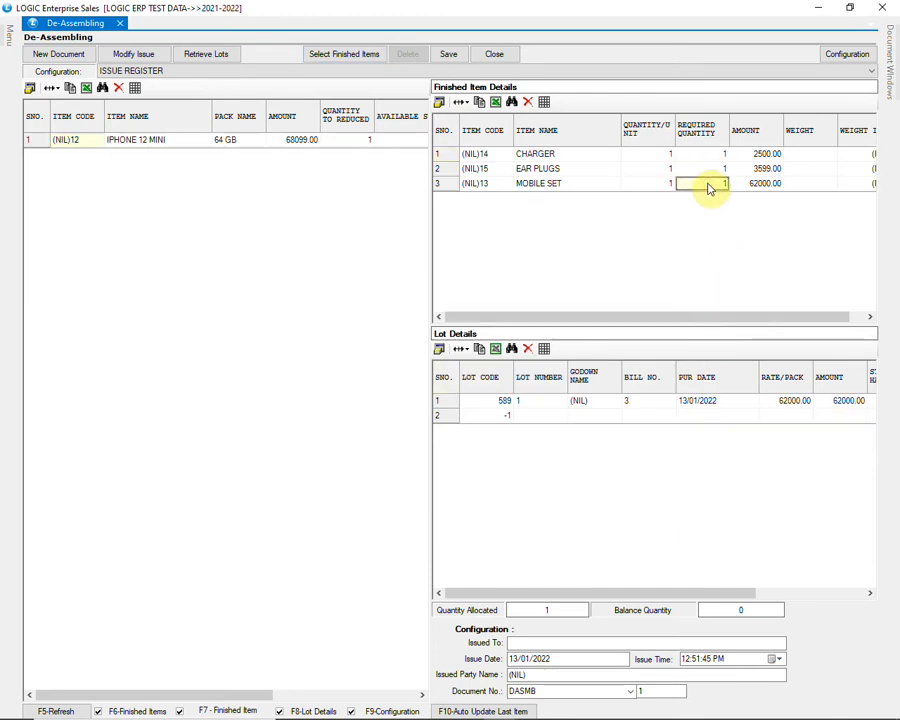
click(542, 642)
text(DA)
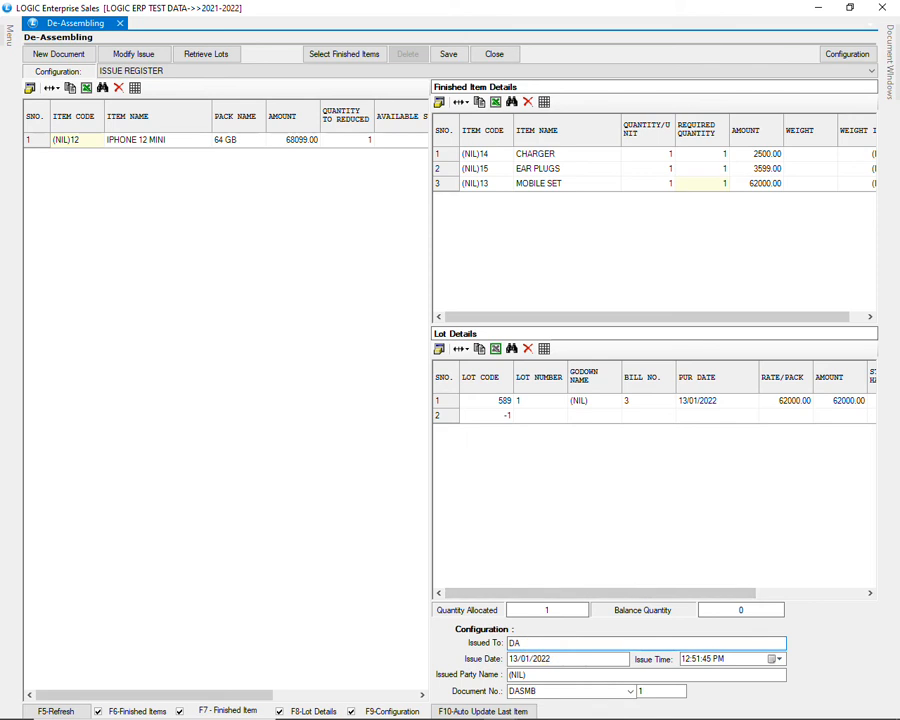
click(449, 55)
click(462, 414)
click(474, 411)
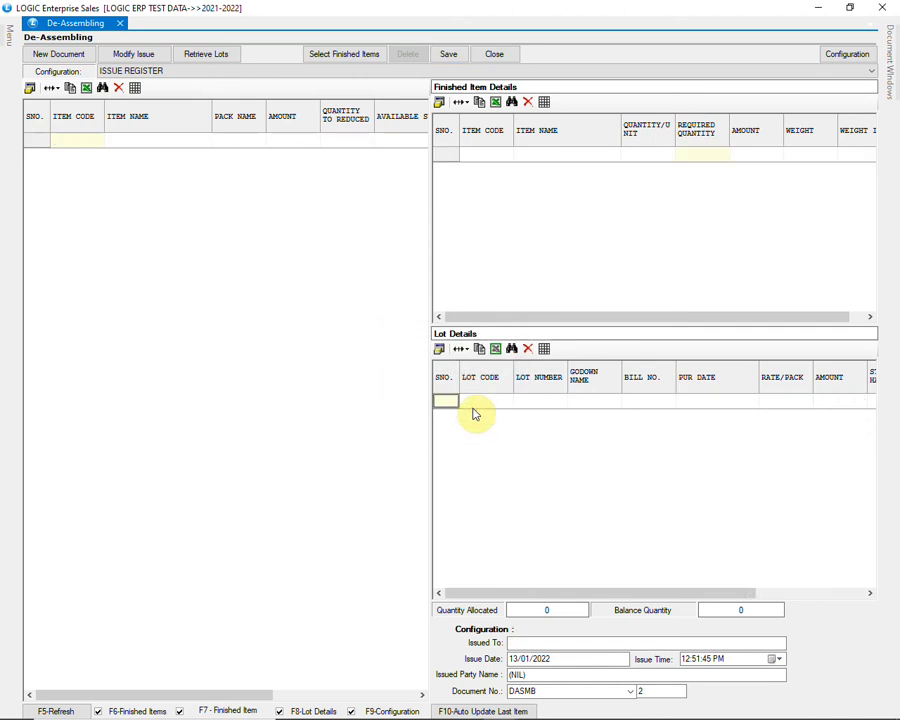
click(893, 8)
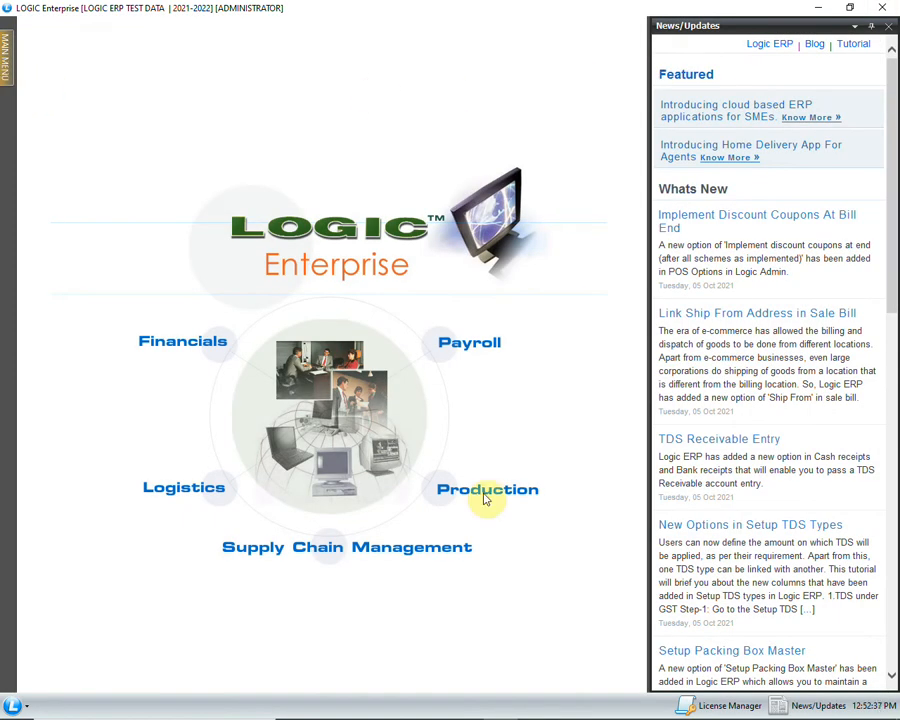
Reopen the Stock Query report from the stock reports and set its configuration to PRODUCT WISE STOCK AND SALE.
mouse_move(5, 50)
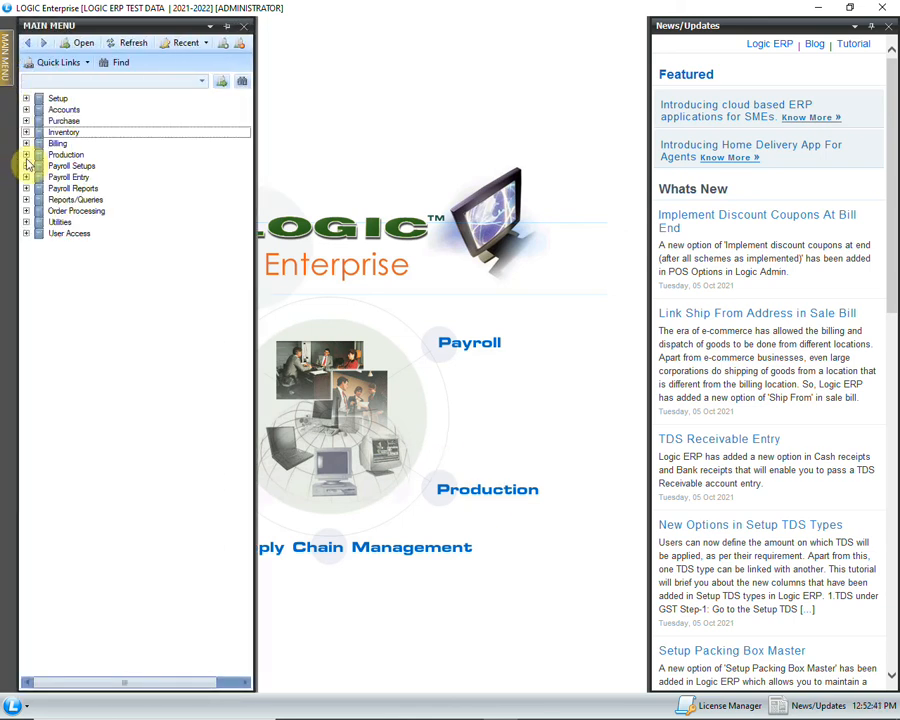
click(72, 200)
click(26, 200)
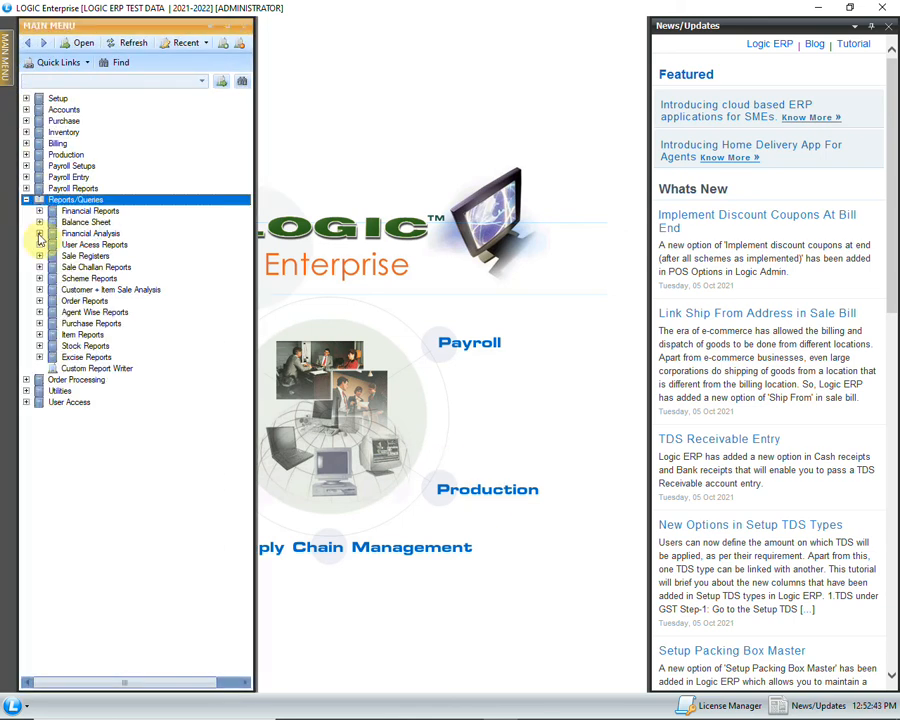
click(44, 346)
click(40, 346)
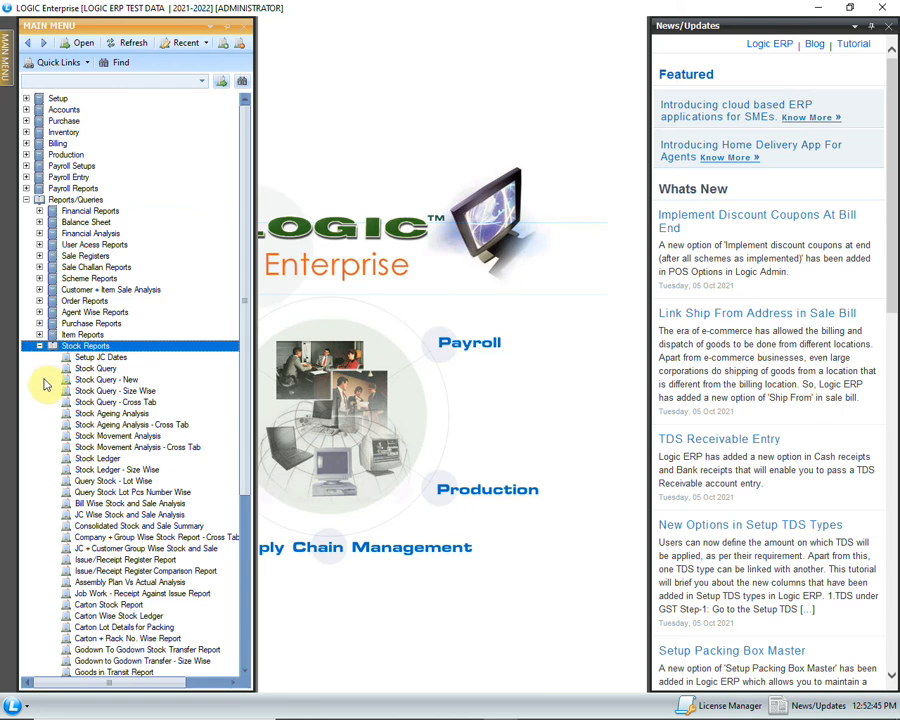
double_click(98, 369)
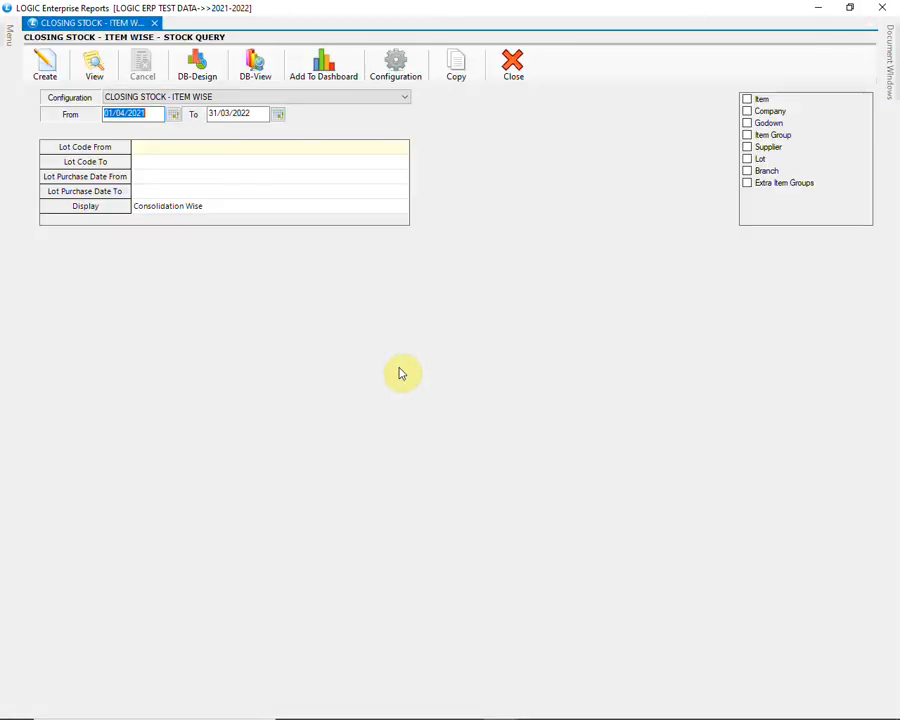
click(333, 100)
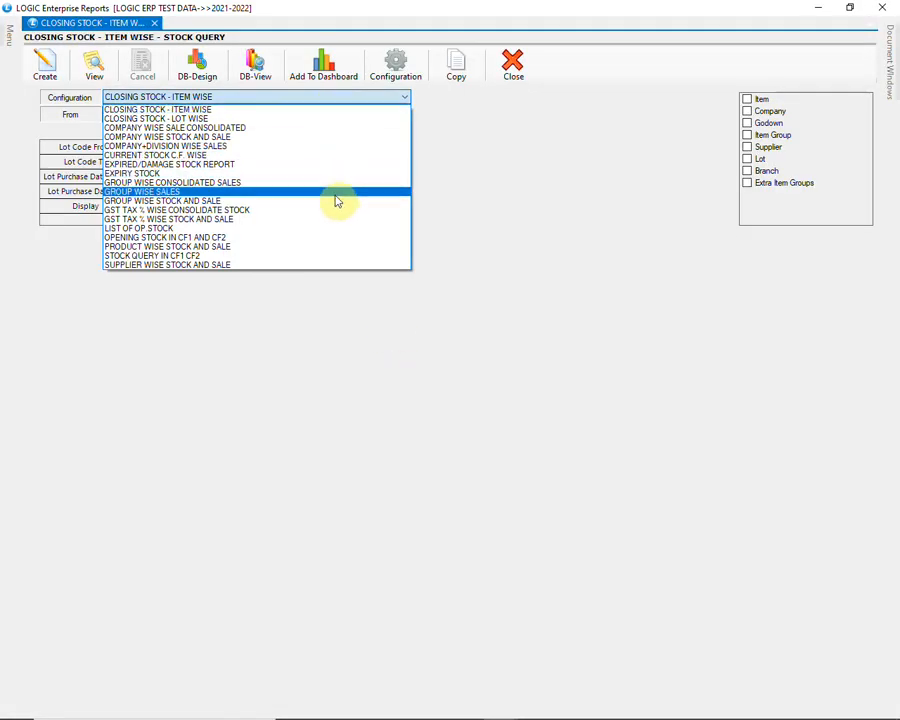
click(247, 249)
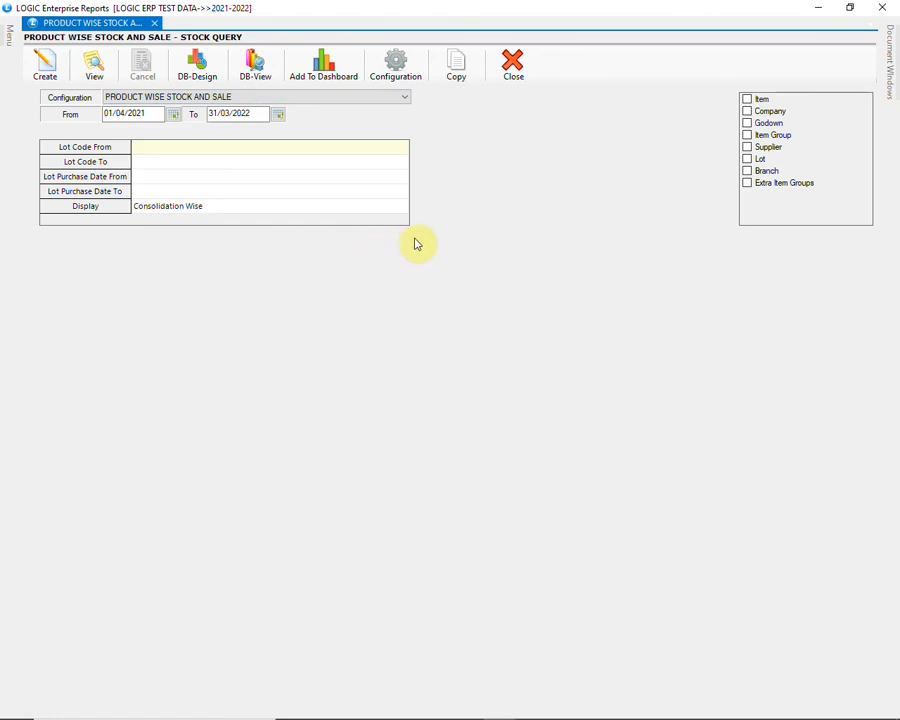
Filter the report by item, list the raw items, and add CHARGER, EAR PLUGS and MOBILE SET to the search.
click(748, 100)
click(577, 276)
click(571, 305)
click(647, 293)
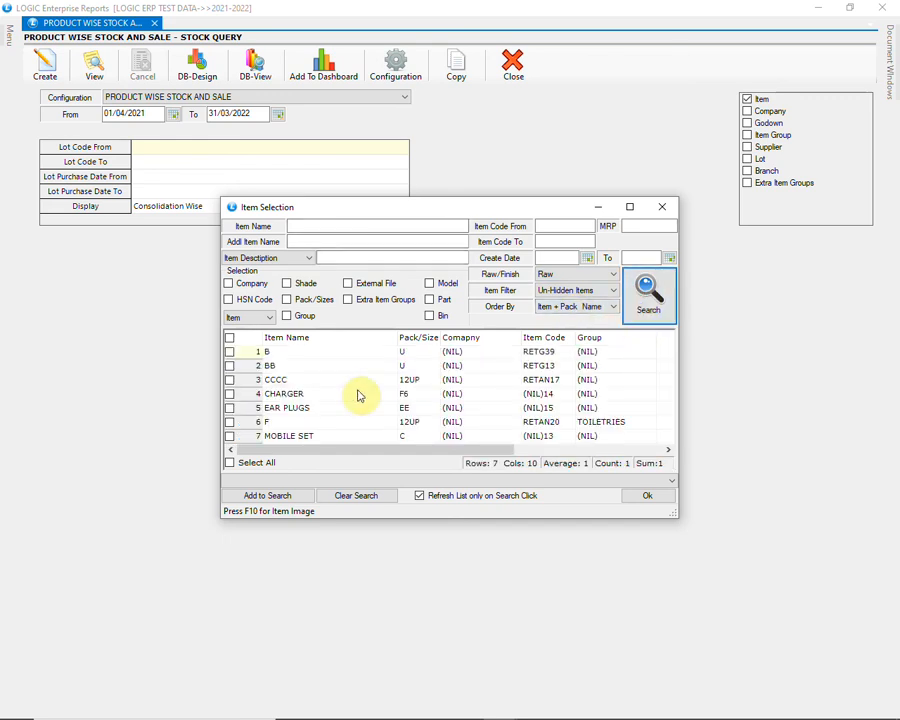
click(230, 396)
click(230, 437)
click(268, 493)
Search the finished items for IPHO, add IPHONE 12 MINI to the search and confirm the selection.
click(295, 225)
click(552, 274)
click(551, 292)
click(643, 298)
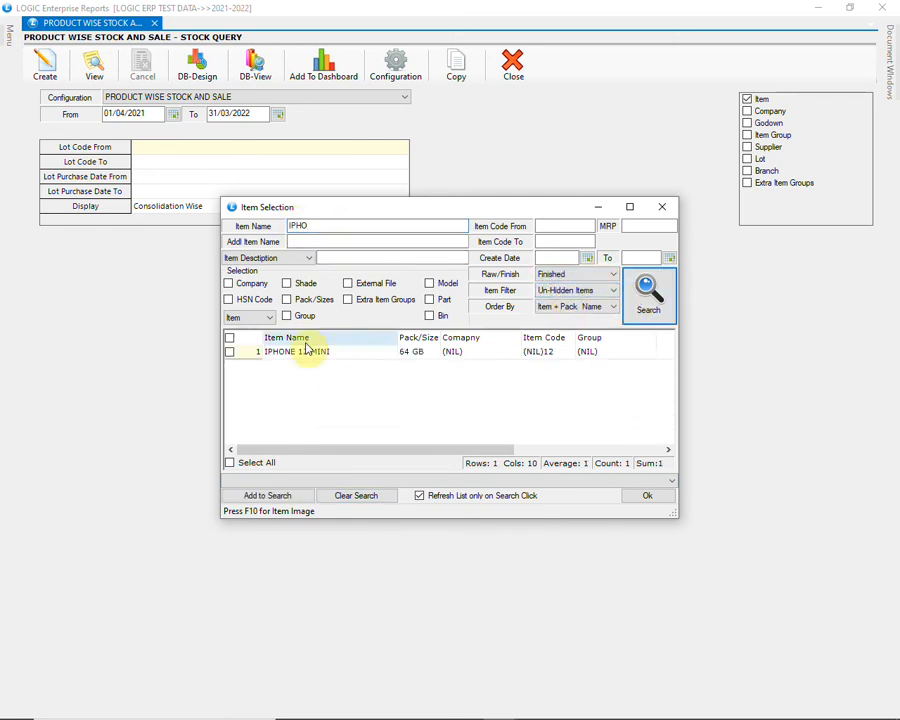
click(230, 352)
click(268, 496)
click(645, 496)
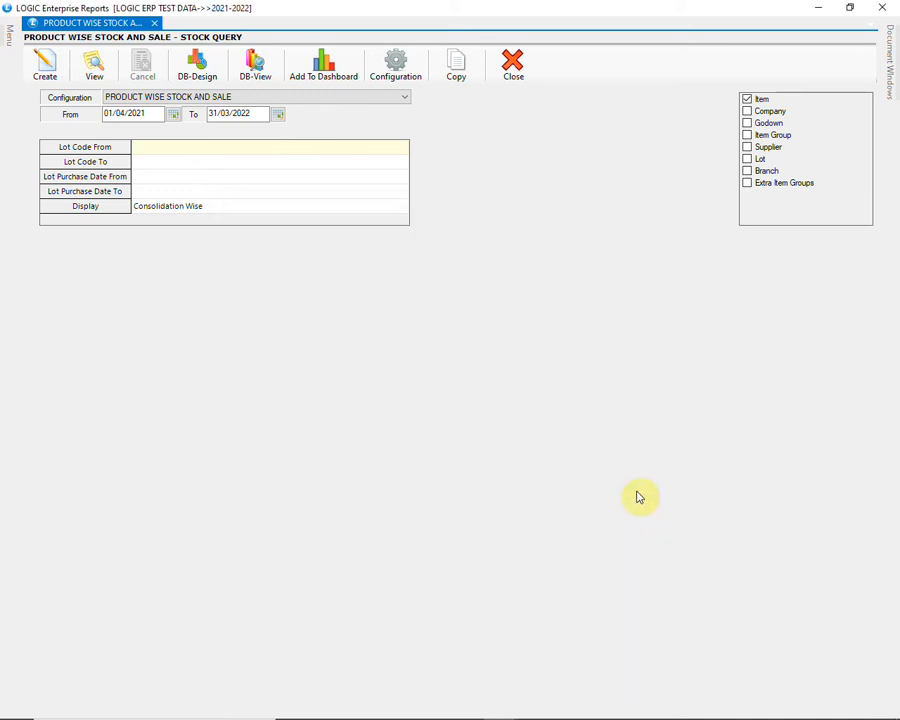
Create the stock report, compare the closing stock of the raw items and IPHONE 12 MINI after de-assembling, and close it.
click(47, 65)
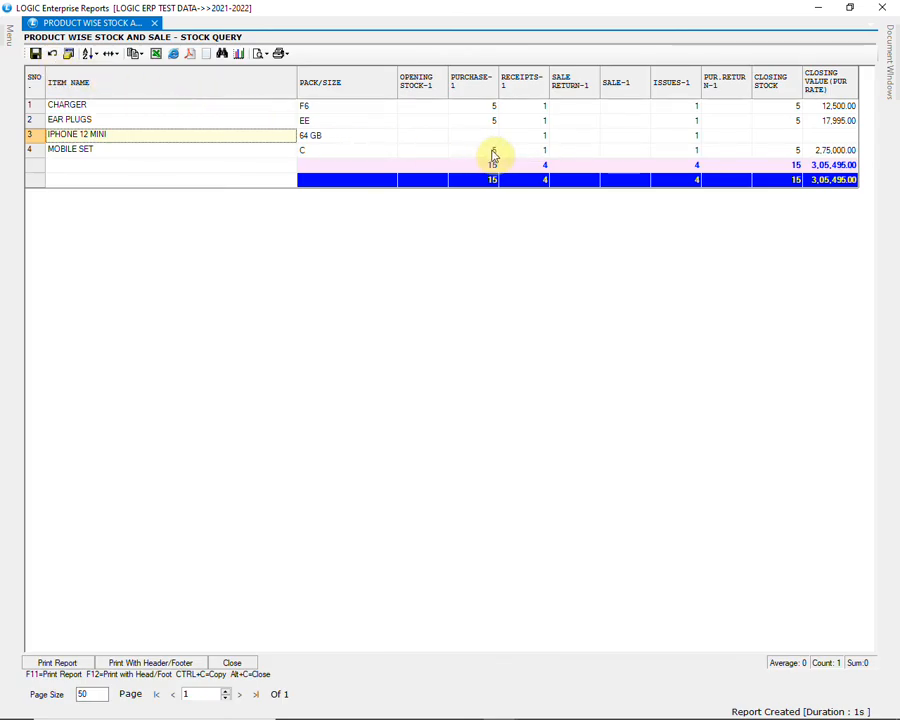
click(783, 107)
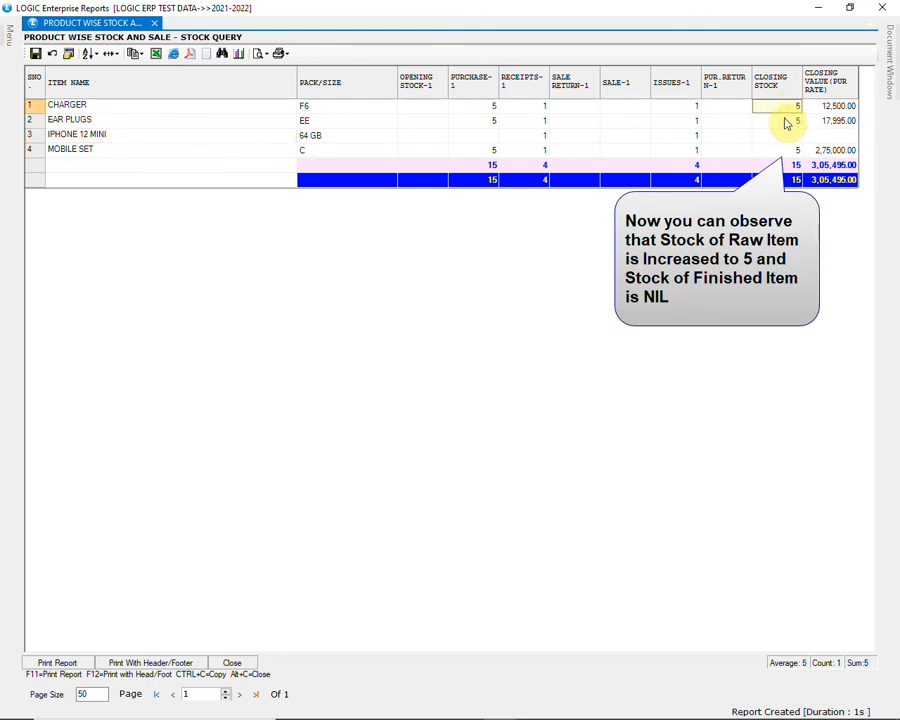
click(790, 150)
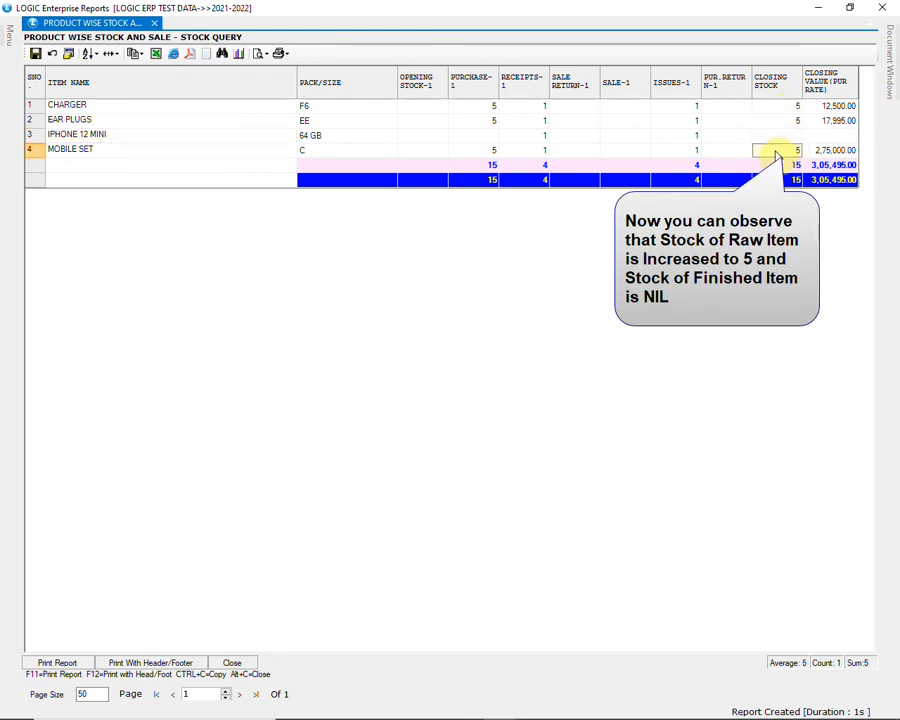
click(772, 139)
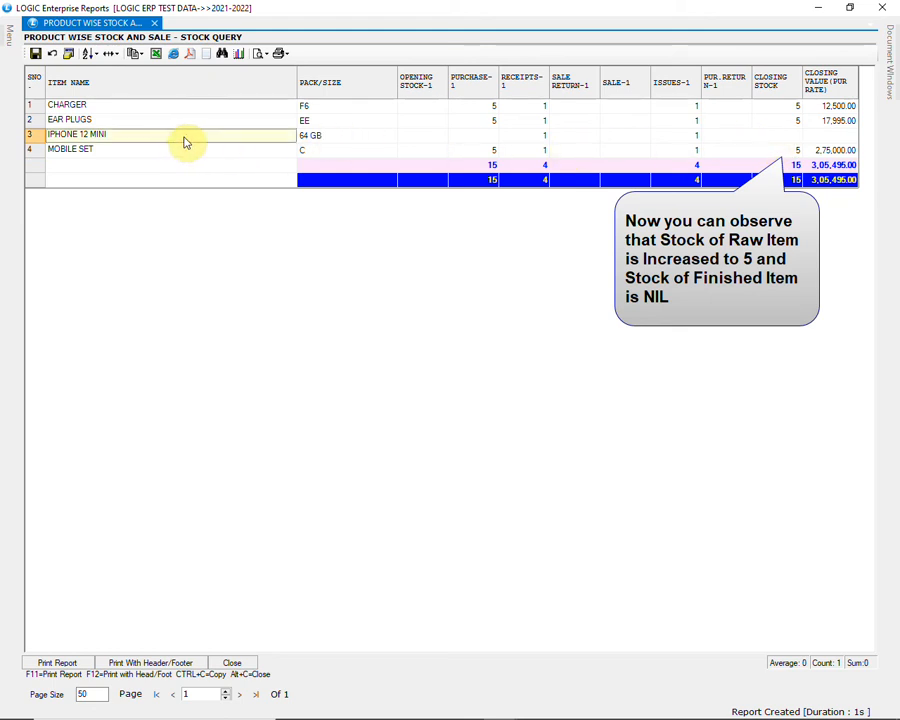
click(767, 141)
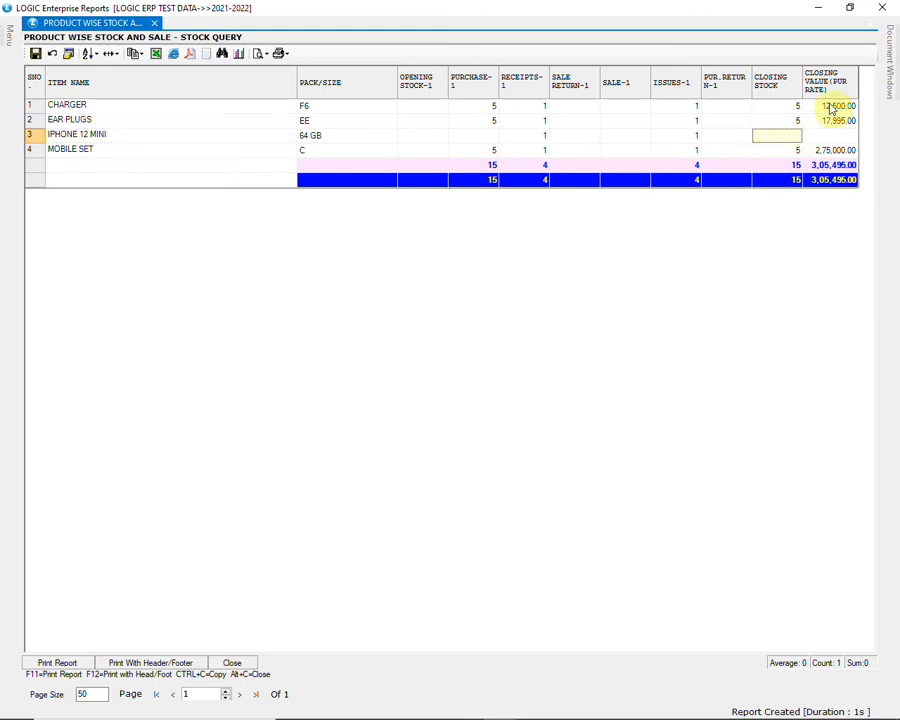
click(880, 10)
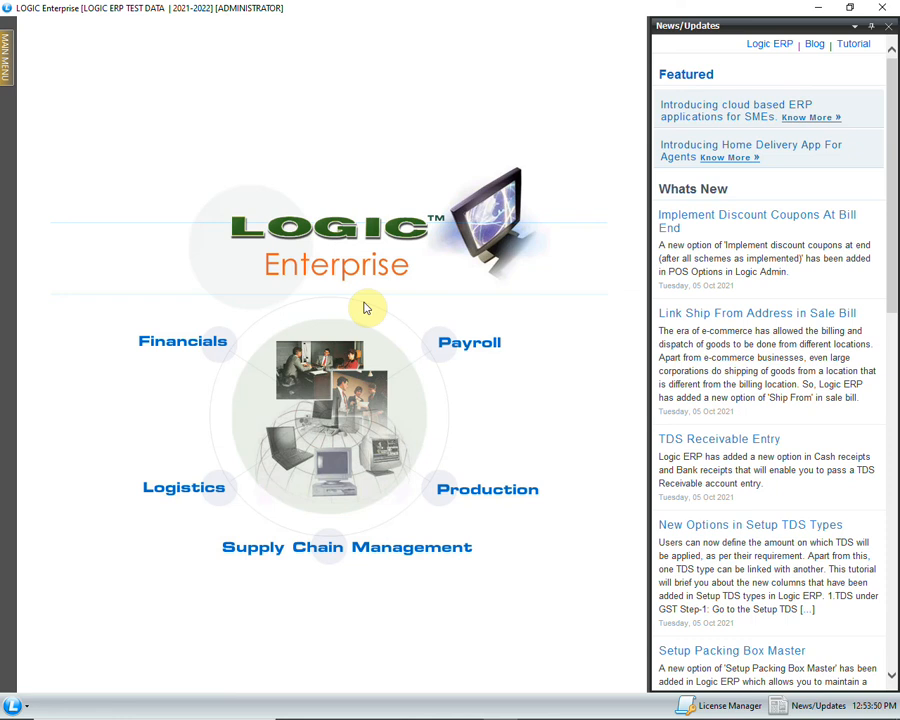